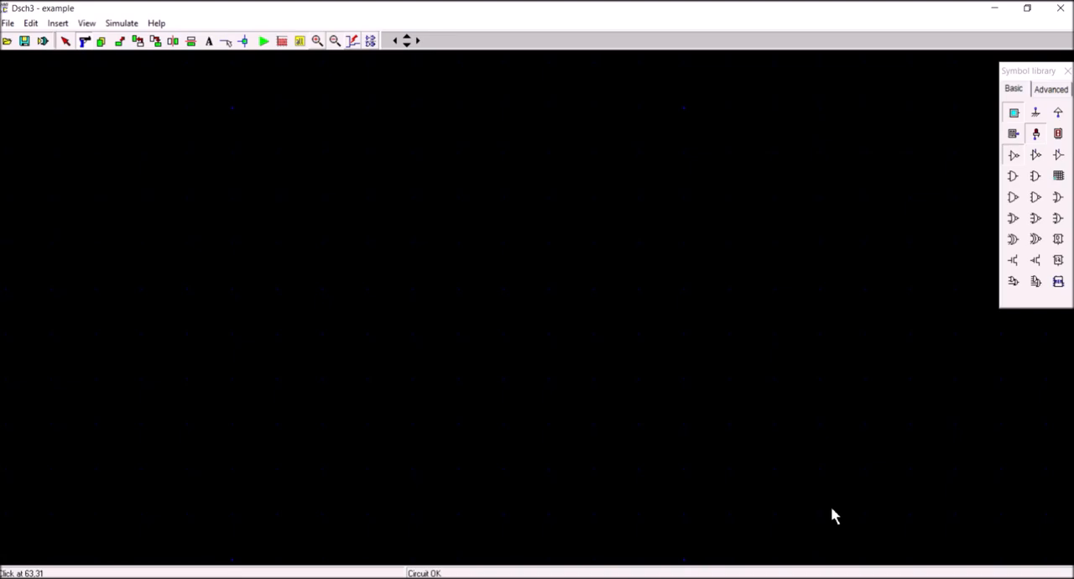
# Build a NOT gate circuit by placing an inverter with a button on its input and a light on its output.
pyautogui.click(1013, 163)
pyautogui.click(588, 381)
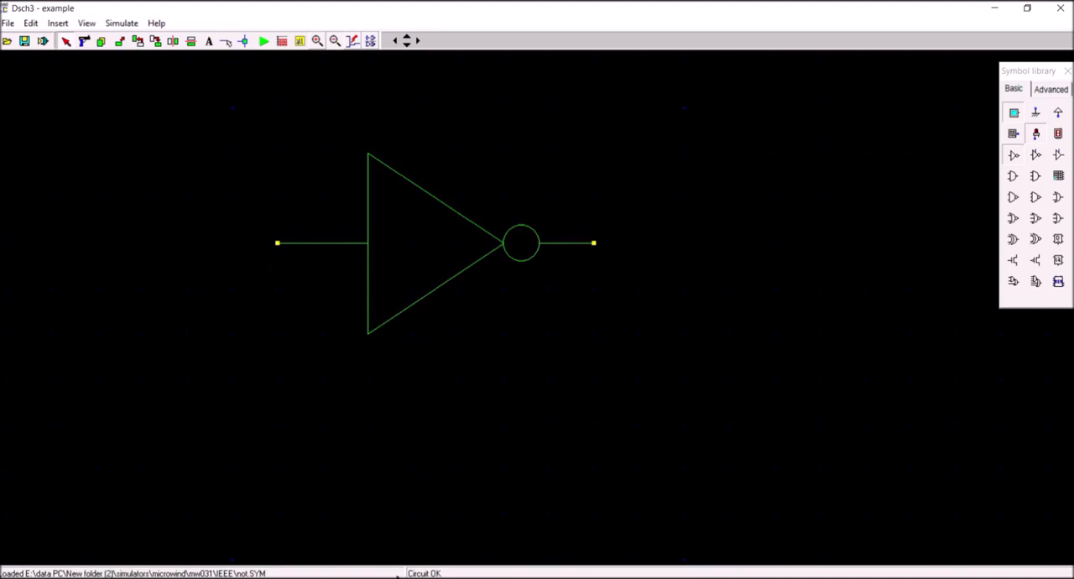
pyautogui.click(1015, 116)
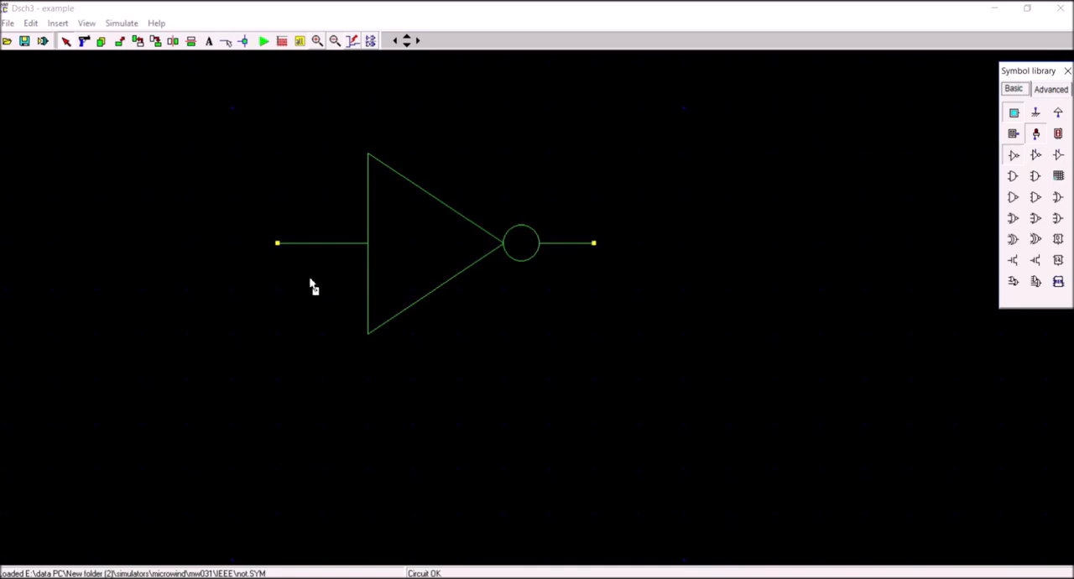
pyautogui.click(278, 283)
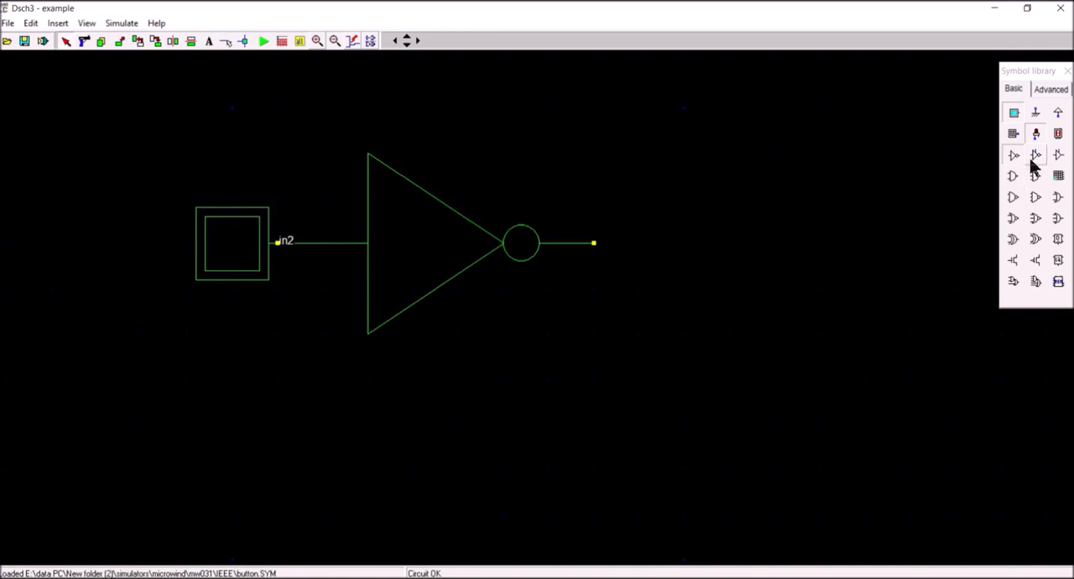
pyautogui.click(1036, 135)
pyautogui.moveTo(670, 246); pyautogui.dragTo(645, 248)
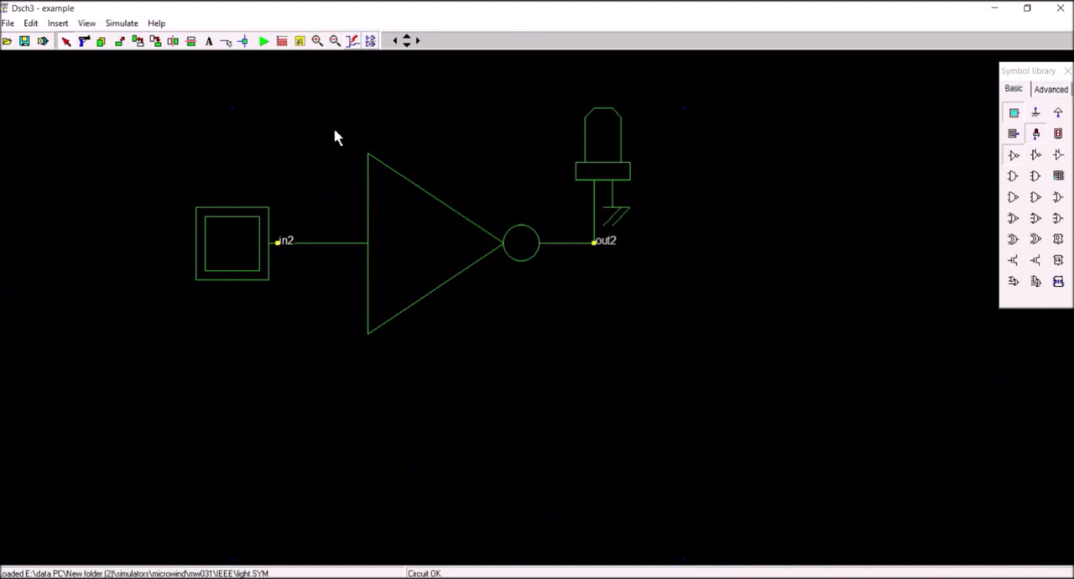
# Run the simulation, check the NOT gate truth table on the Logic Gates web page, and return to Dsch3.
pyautogui.click(264, 42)
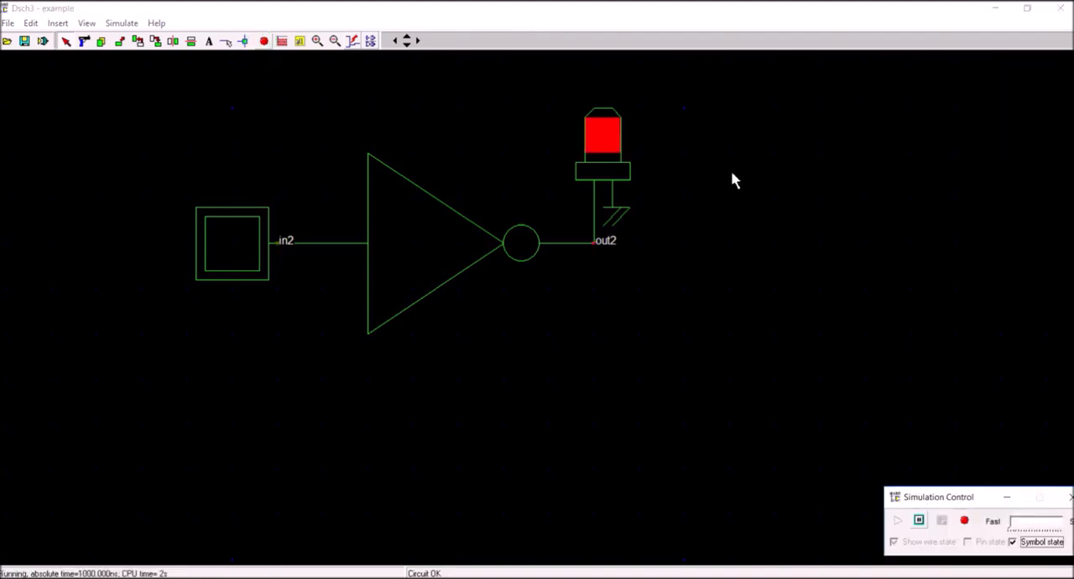
pyautogui.click(573, 578)
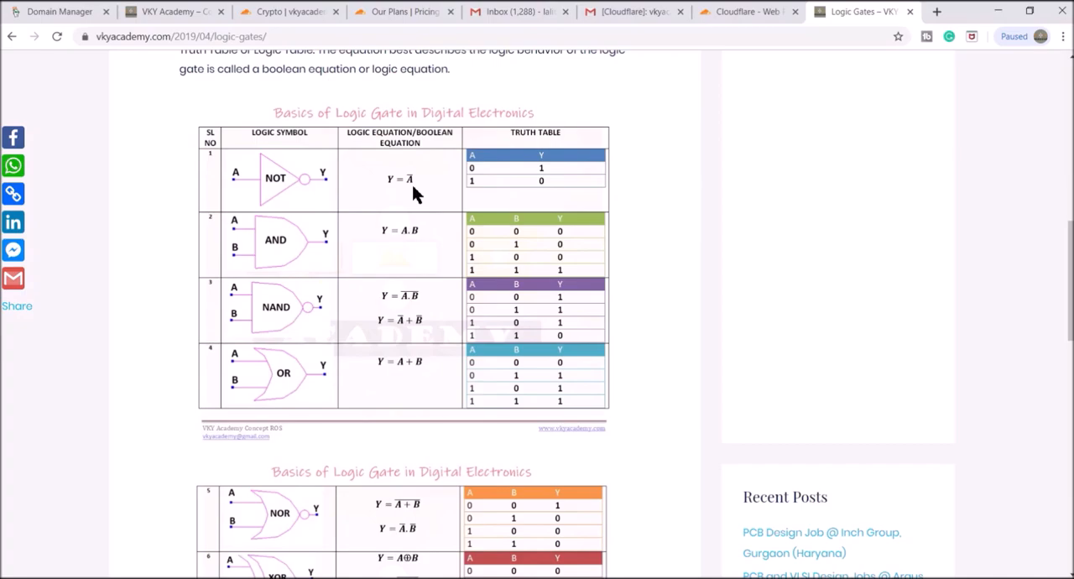
pyautogui.moveTo(606, 577)
pyautogui.click(606, 530)
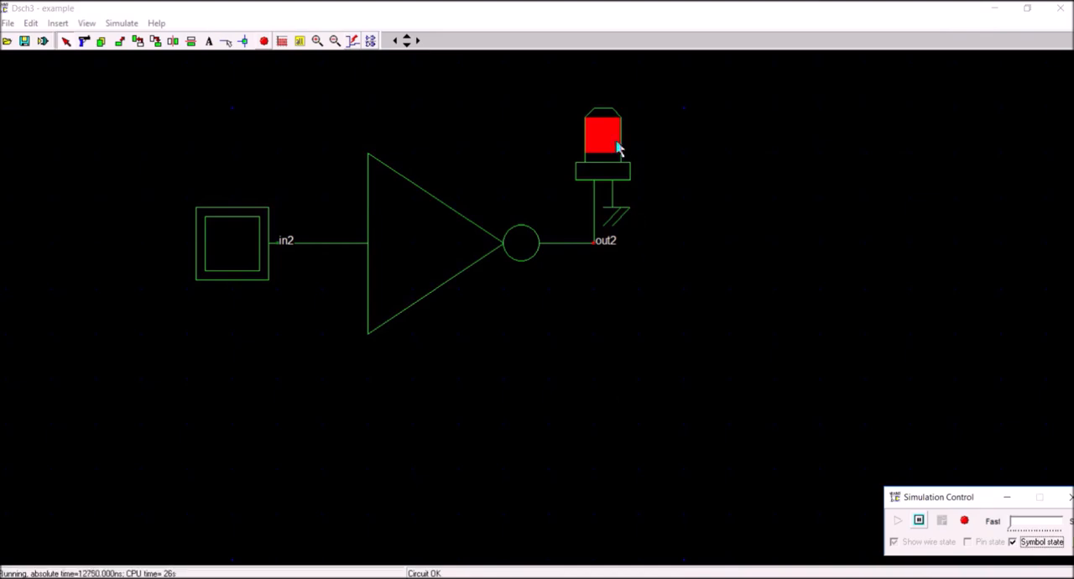
# Toggle the inverter's input button repeatedly to test the light's response, and stop the simulation.
pyautogui.click(230, 240)
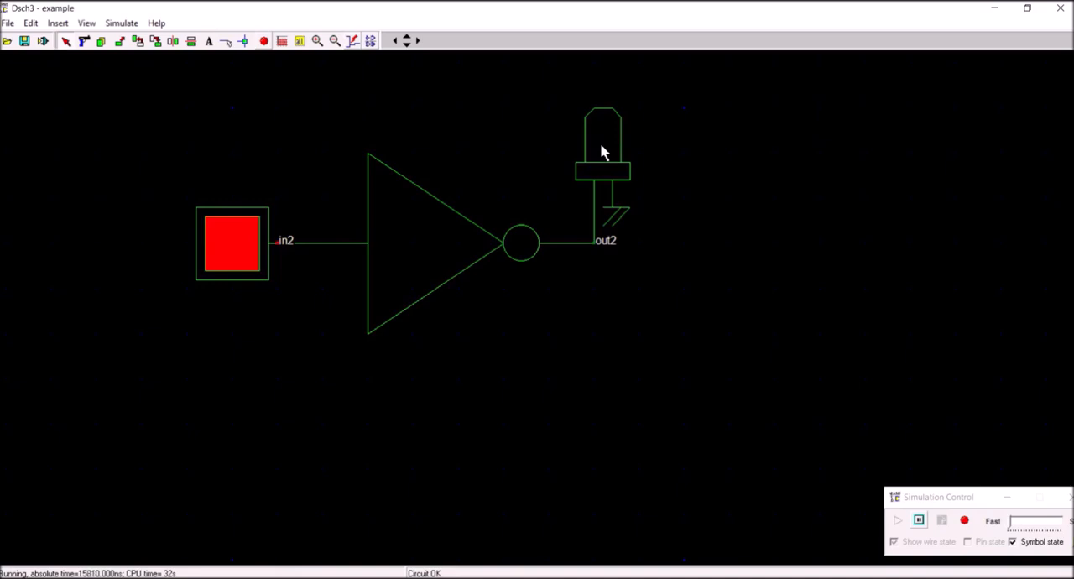
pyautogui.click(251, 247)
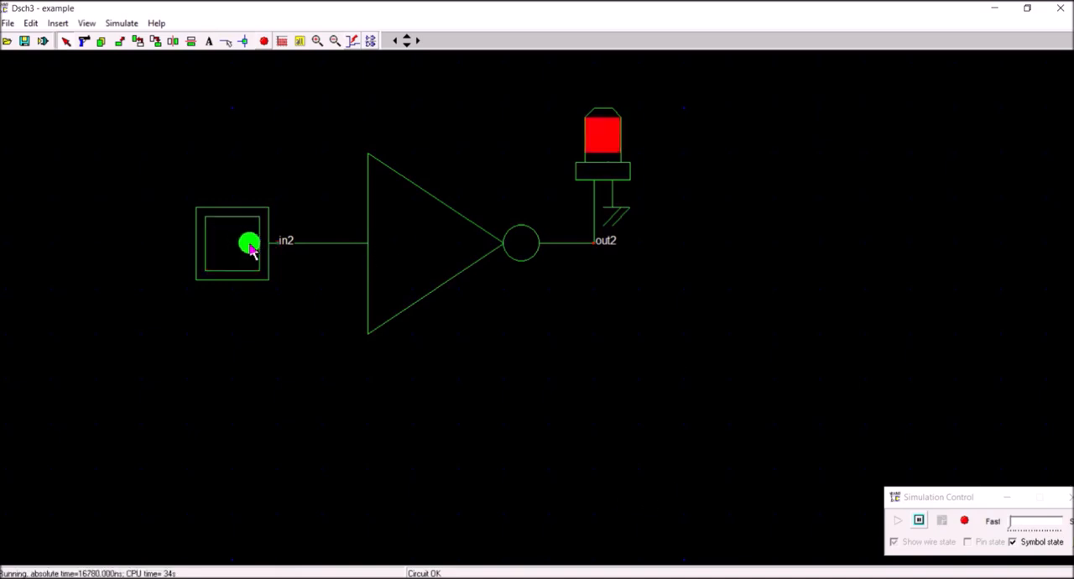
pyautogui.click(243, 245)
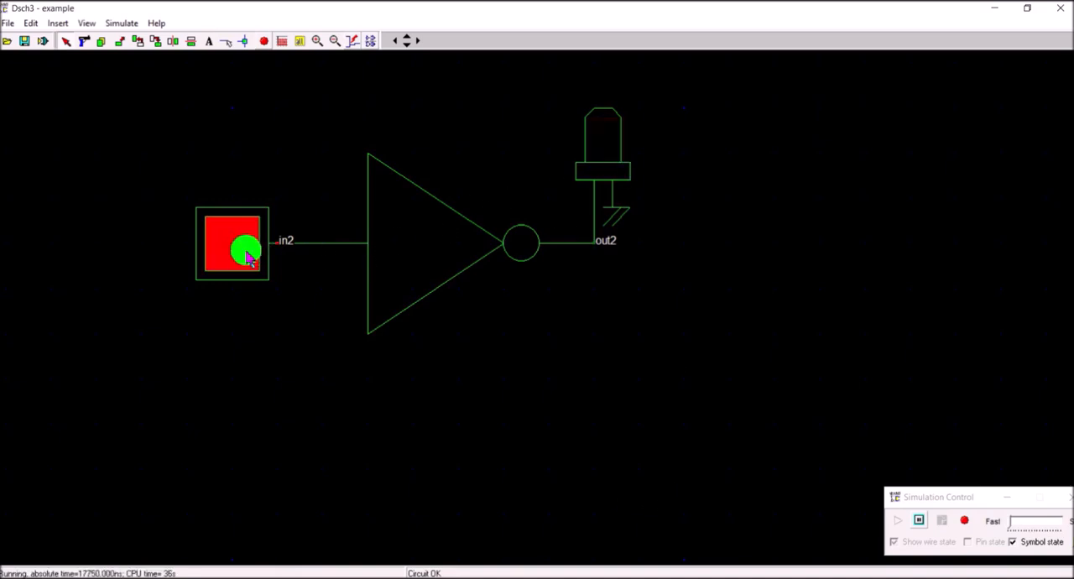
pyautogui.click(238, 242)
pyautogui.click(233, 256)
pyautogui.click(233, 256)
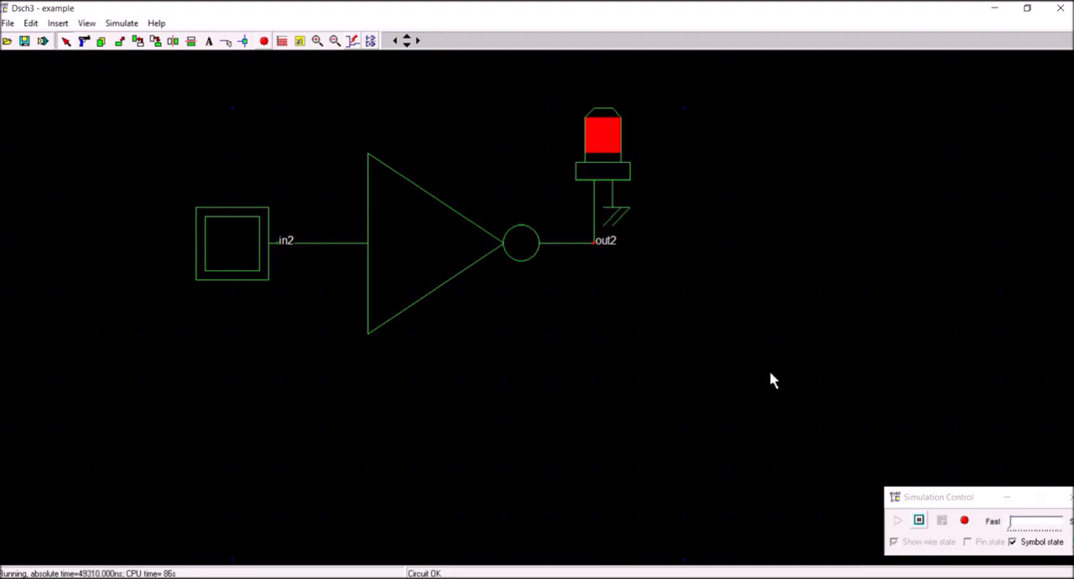
pyautogui.click(263, 42)
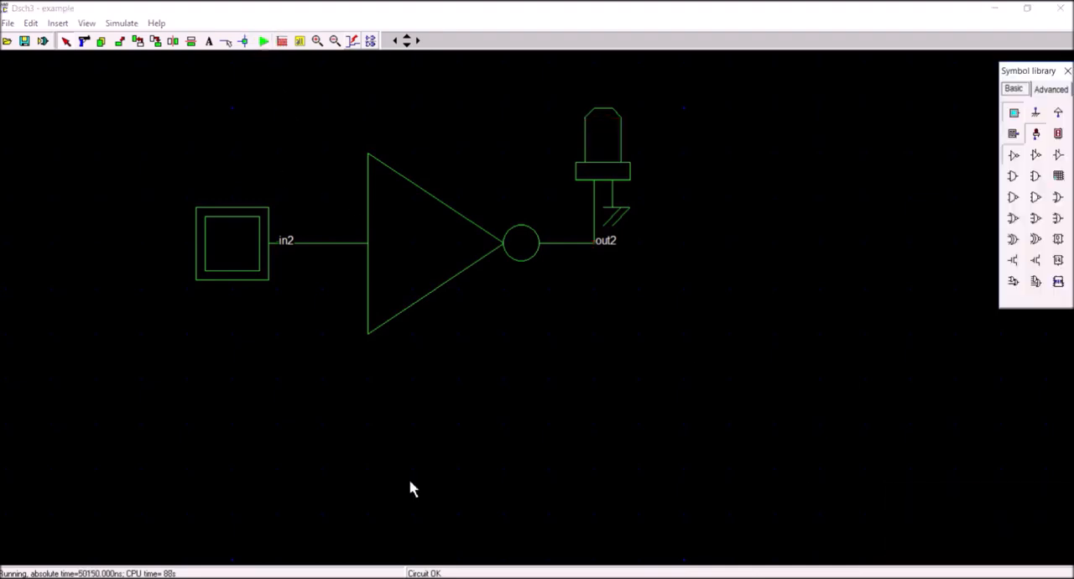
# Rename the button on the inverter's input as Input.
pyautogui.doubleClick(240, 235)
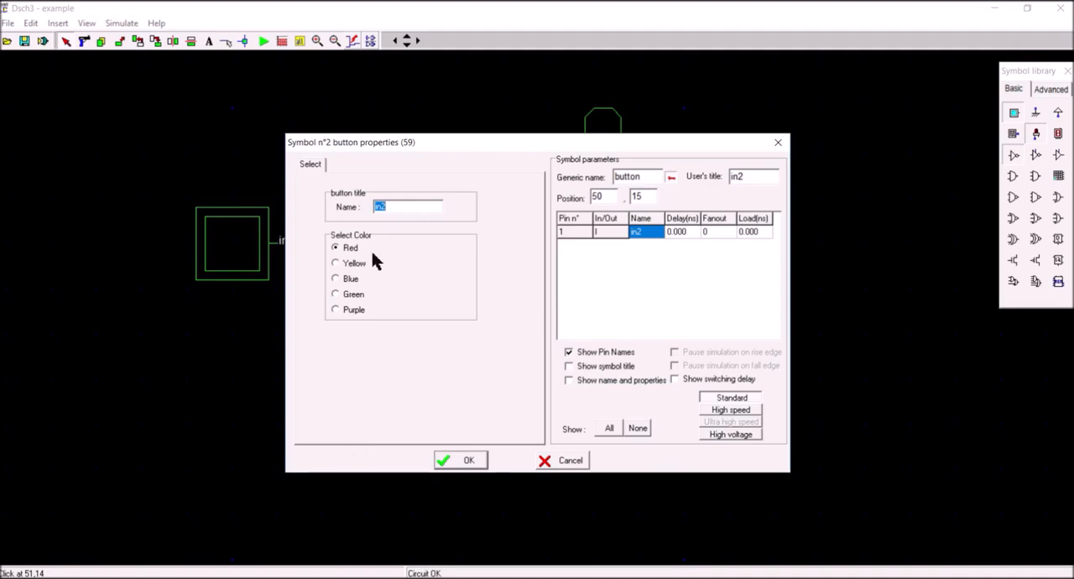
pyautogui.write('Input')
pyautogui.click(470, 468)
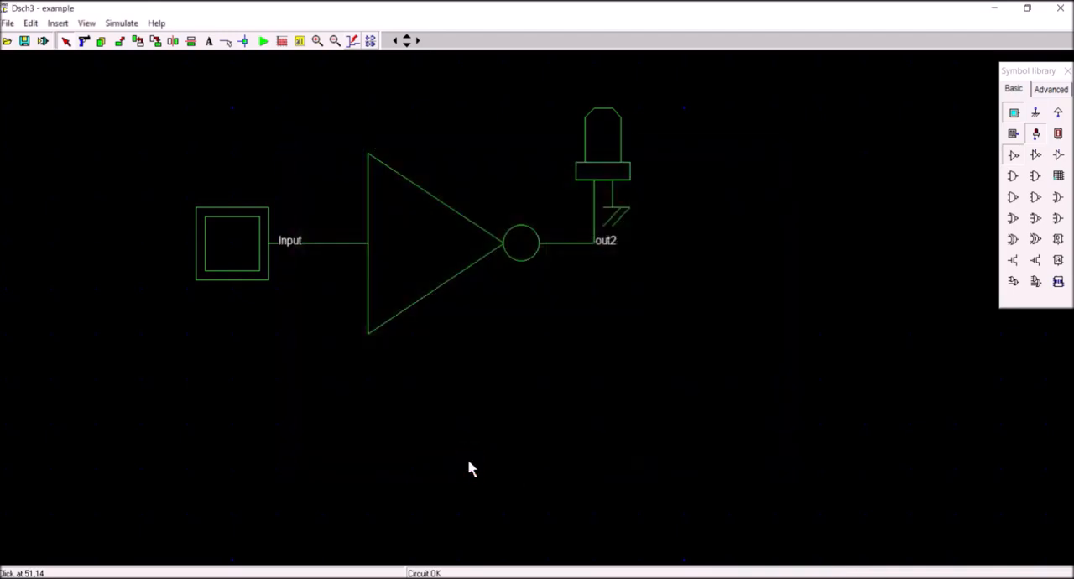
# Rename the light on the inverter's output as output.
pyautogui.doubleClick(611, 143)
pyautogui.click(403, 208)
pyautogui.press('BackSpace')
pyautogui.press('BackSpace')
pyautogui.press('BackSpace')
pyautogui.press('BackSpace')
pyautogui.write('output')
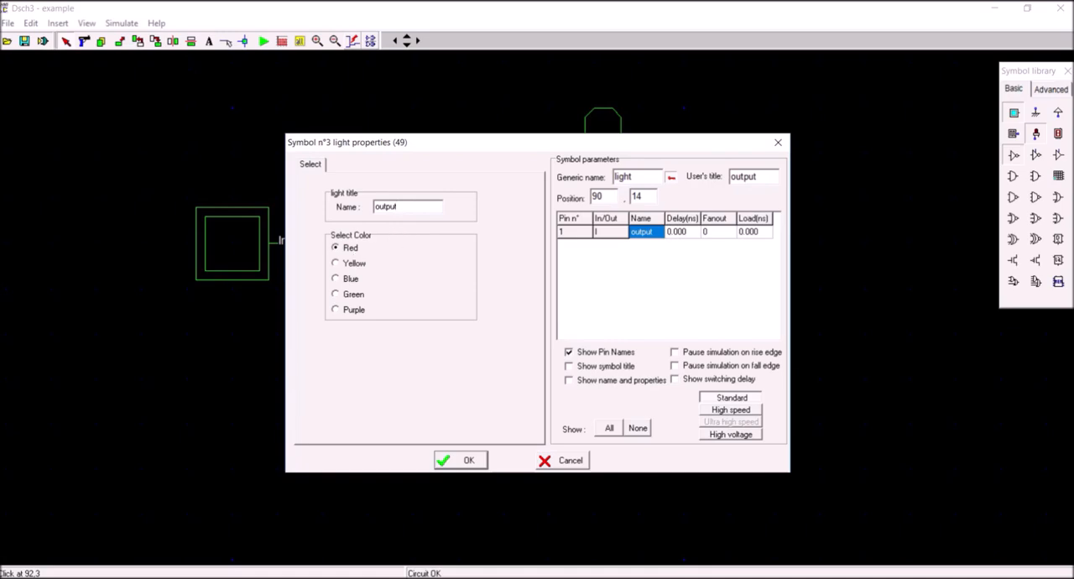
pyautogui.click(464, 462)
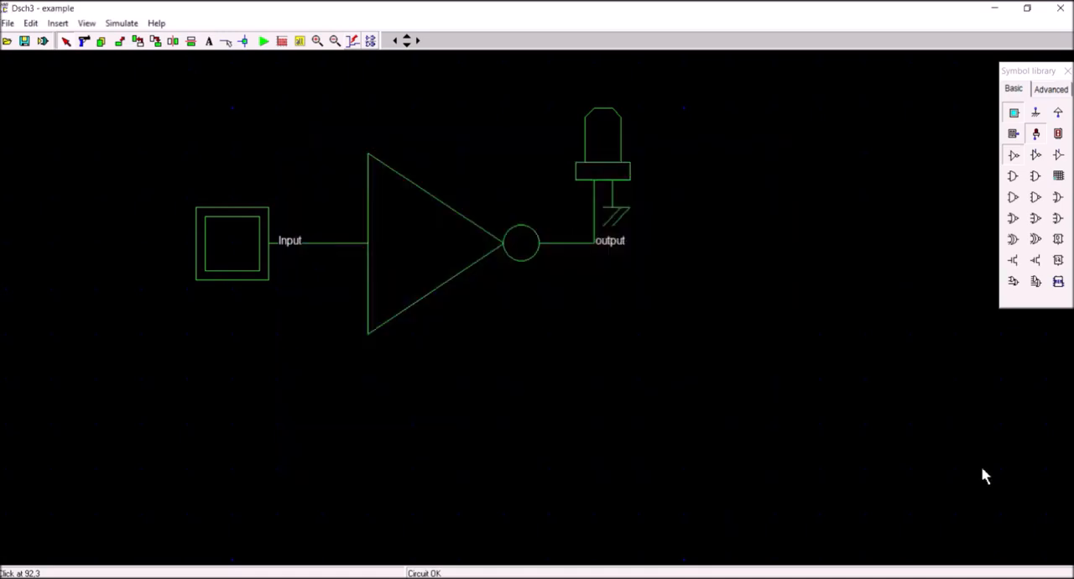
# Simulate the labelled NOT circuit, switch its input on, and stop the simulation.
pyautogui.click(263, 40)
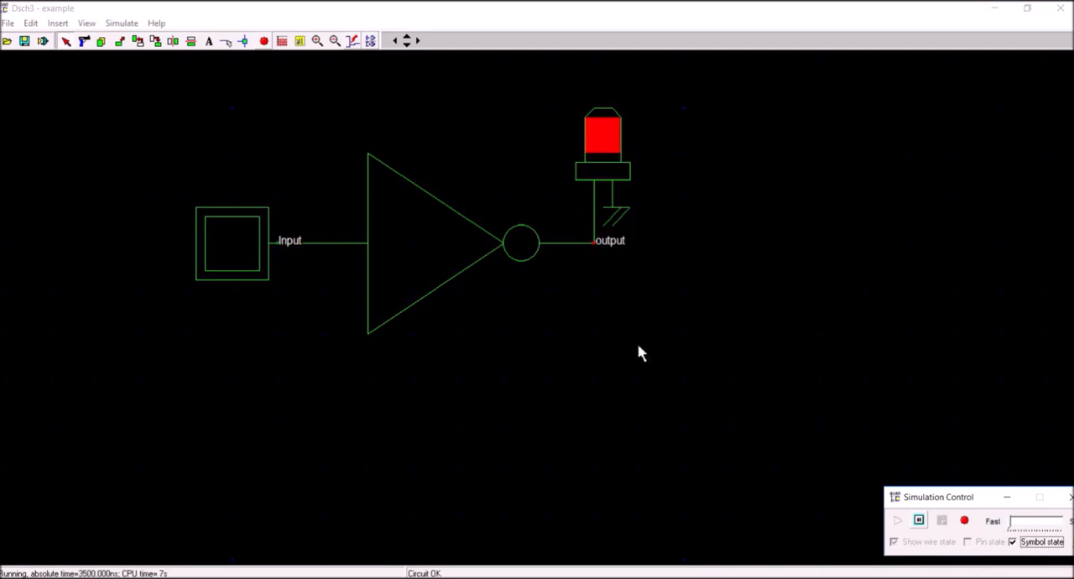
pyautogui.click(239, 251)
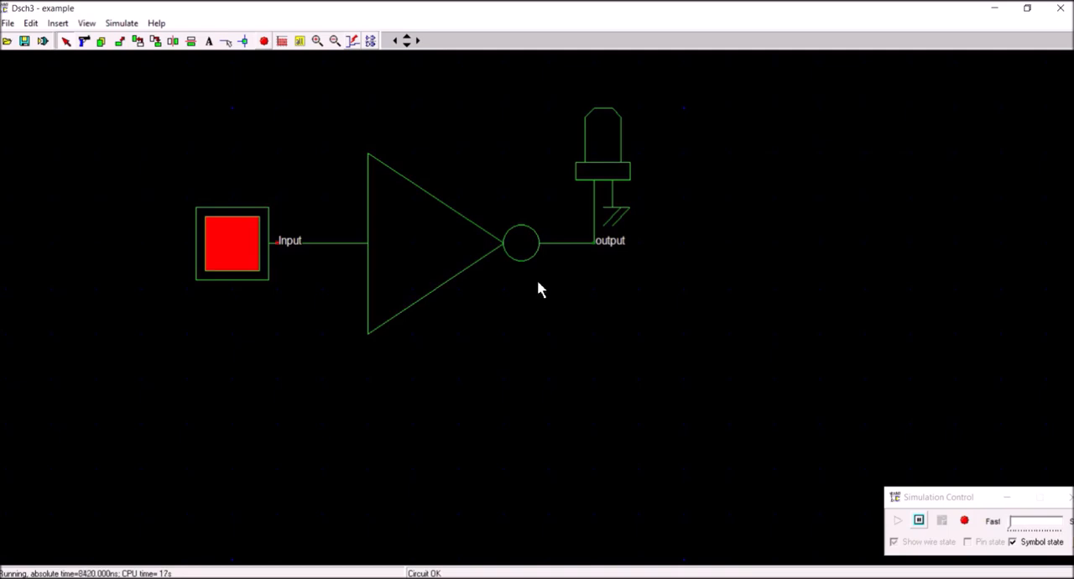
pyautogui.click(263, 42)
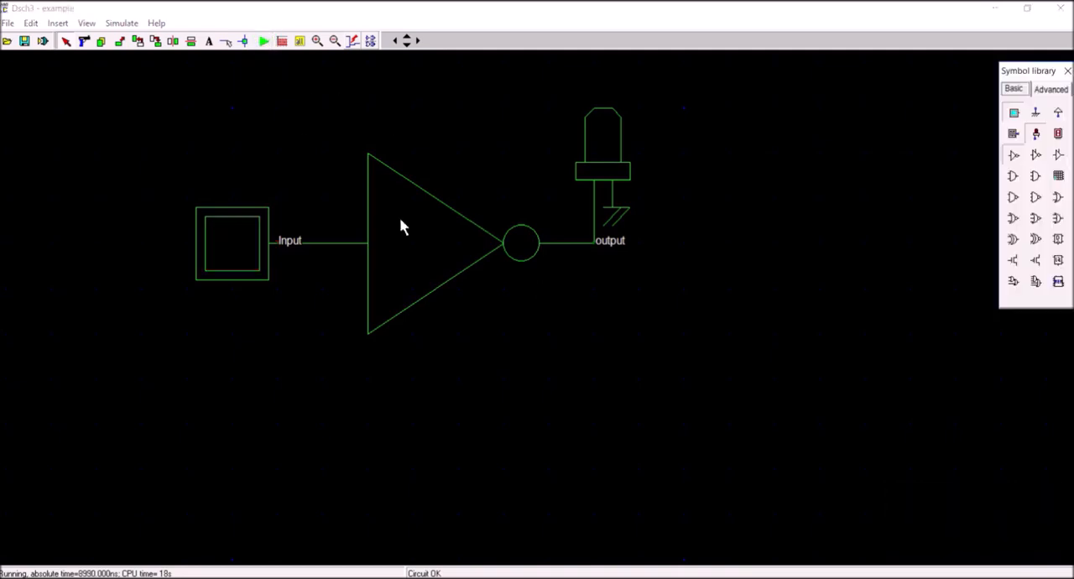
# Give the NOT gate the title inverter and display that title on its symbol.
pyautogui.doubleClick(446, 250)
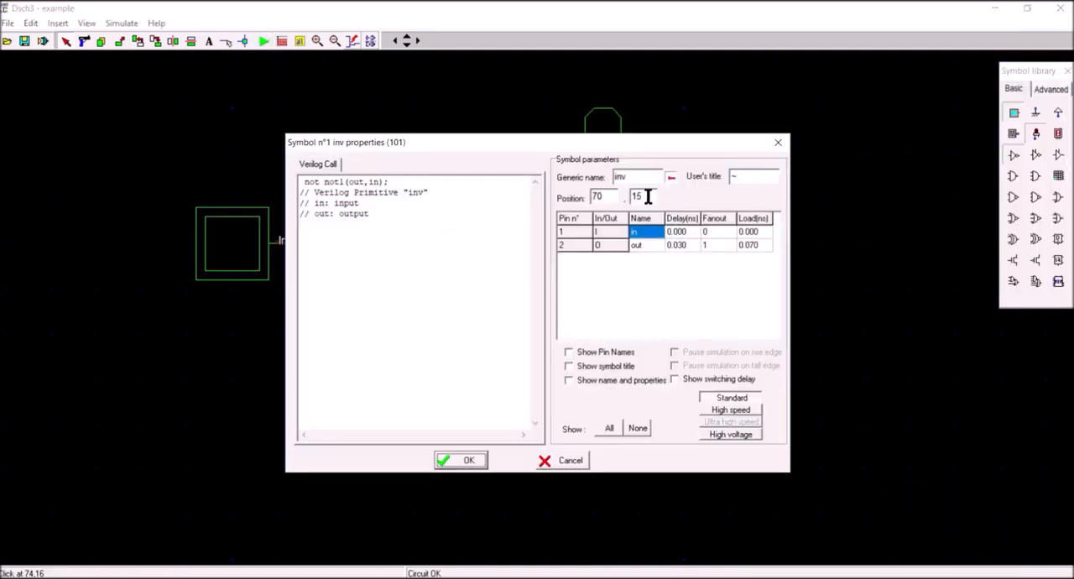
pyautogui.click(756, 182)
pyautogui.press('BackSpace')
pyautogui.write('inverter')
pyautogui.click(569, 352)
pyautogui.click(569, 366)
pyautogui.click(470, 459)
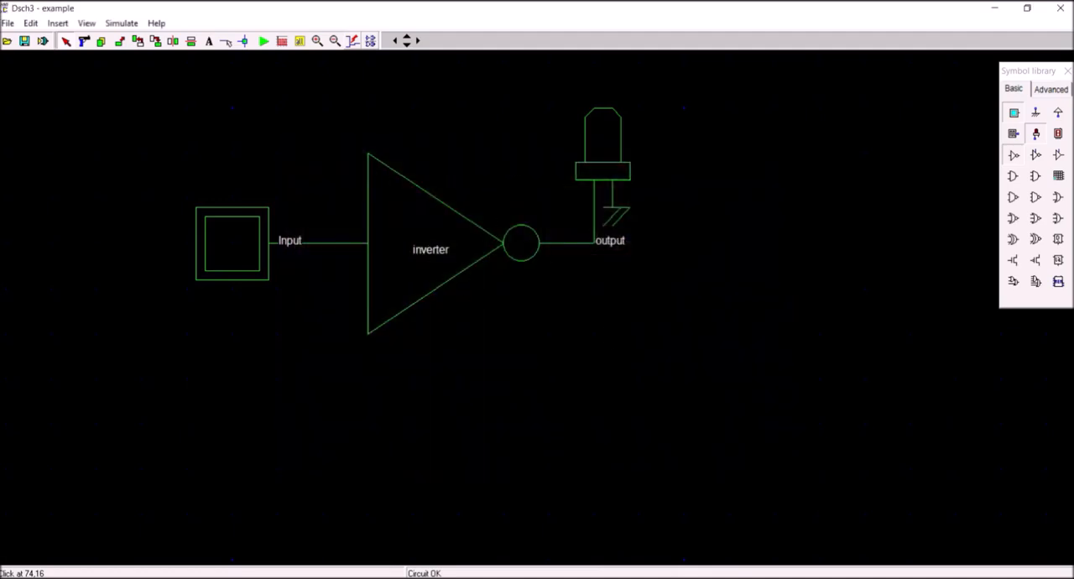
# Run the simulation again, toggle the Input button several times to verify the titled inverter, and stop it.
pyautogui.click(265, 42)
pyautogui.click(240, 240)
pyautogui.click(240, 240)
pyautogui.click(241, 241)
pyautogui.click(240, 235)
pyautogui.click(240, 235)
pyautogui.click(240, 235)
pyautogui.click(264, 43)
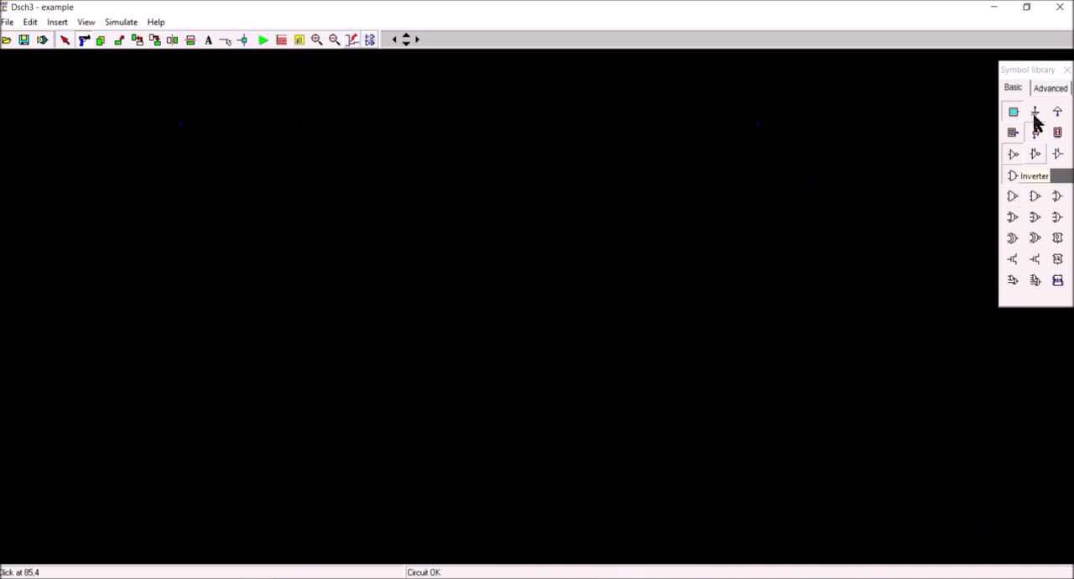
# Place a two-input AND gate with a button on each input and a light on its output.
pyautogui.click(1013, 176)
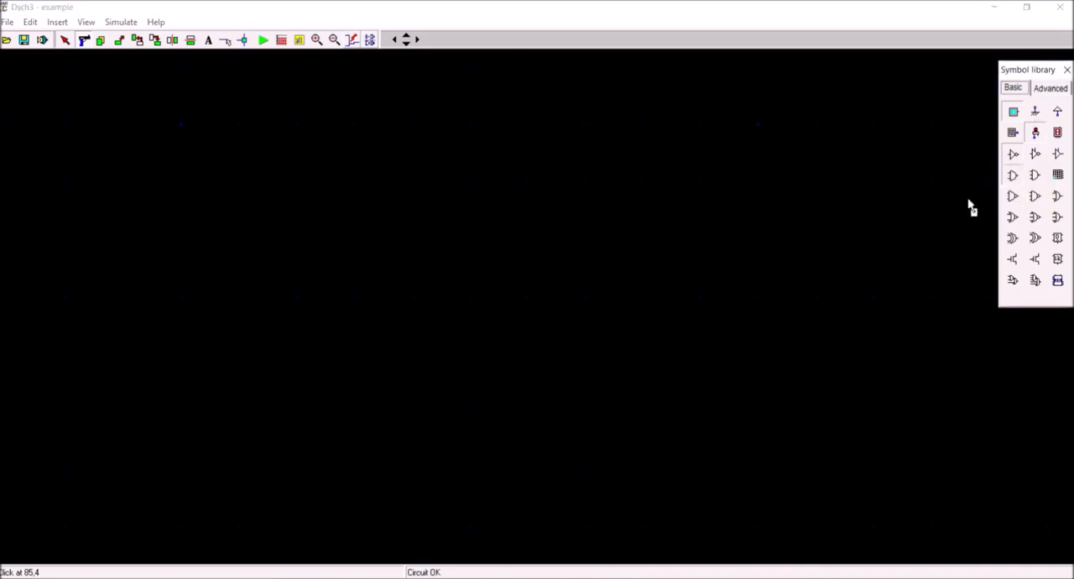
pyautogui.click(702, 413)
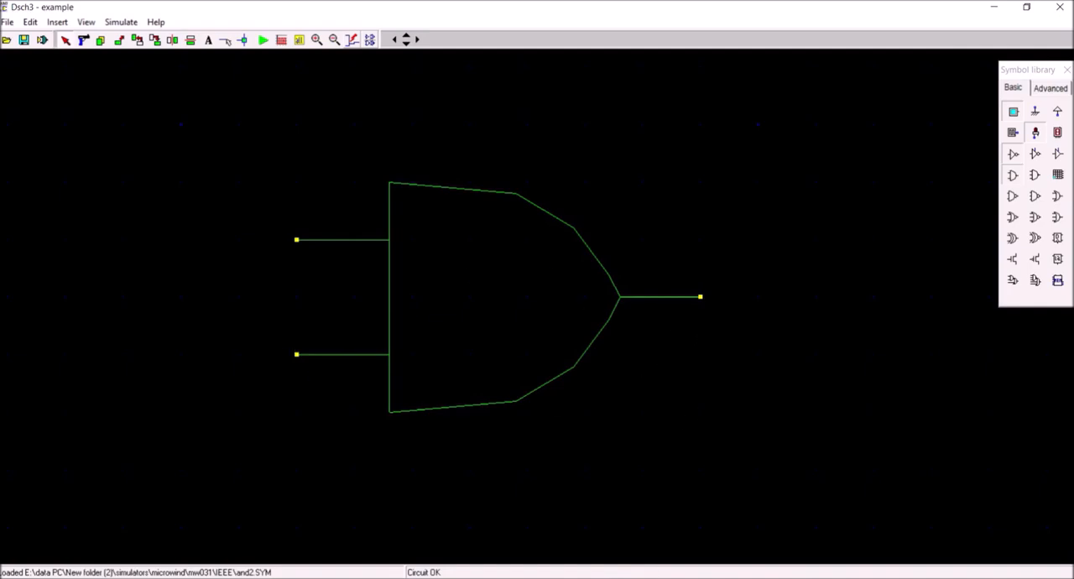
pyautogui.click(1013, 114)
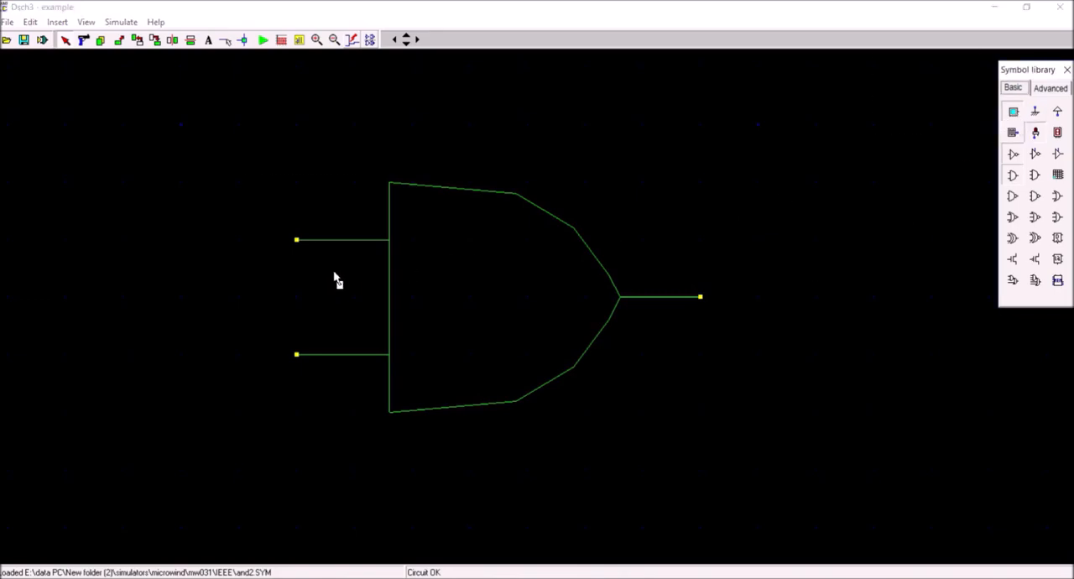
pyautogui.click(288, 289)
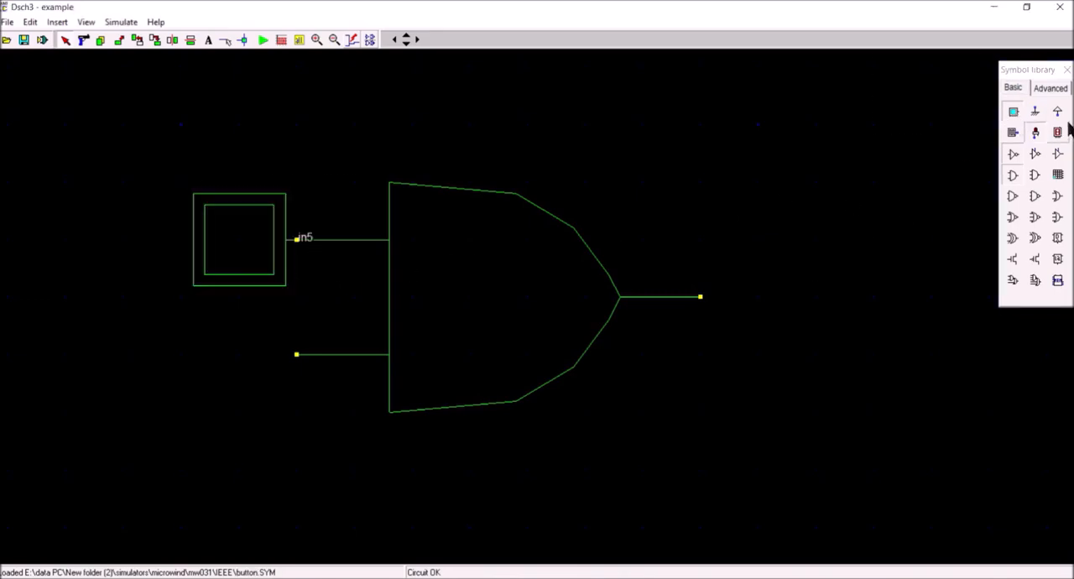
pyautogui.click(1007, 126)
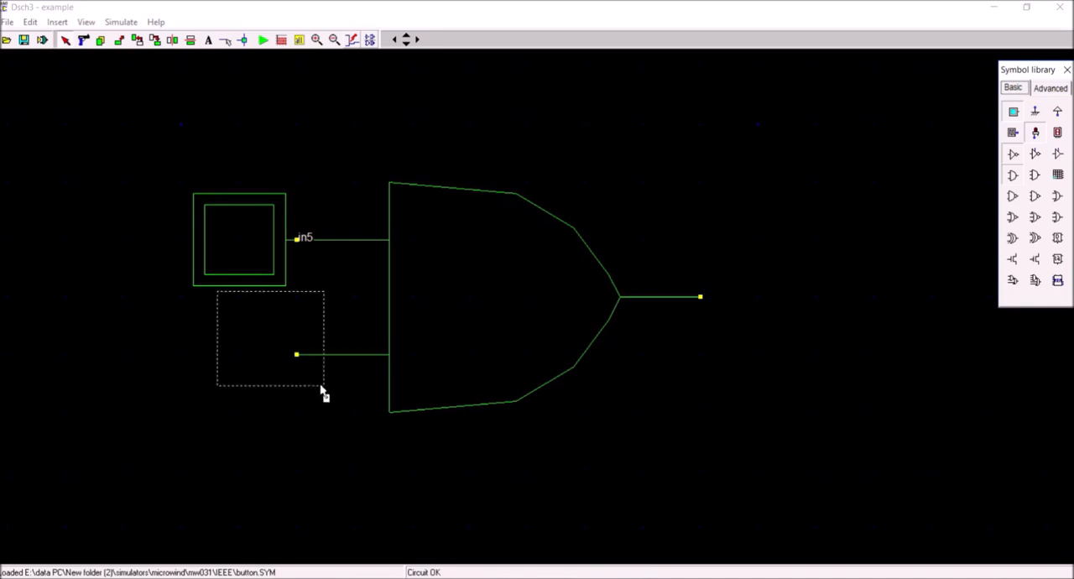
pyautogui.click(291, 402)
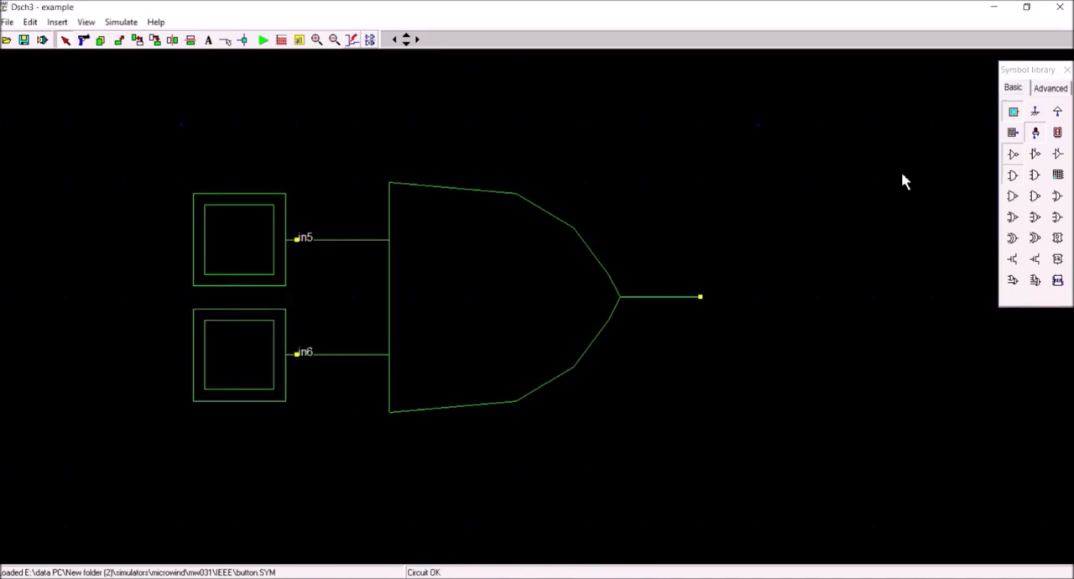
pyautogui.click(1035, 134)
pyautogui.click(762, 304)
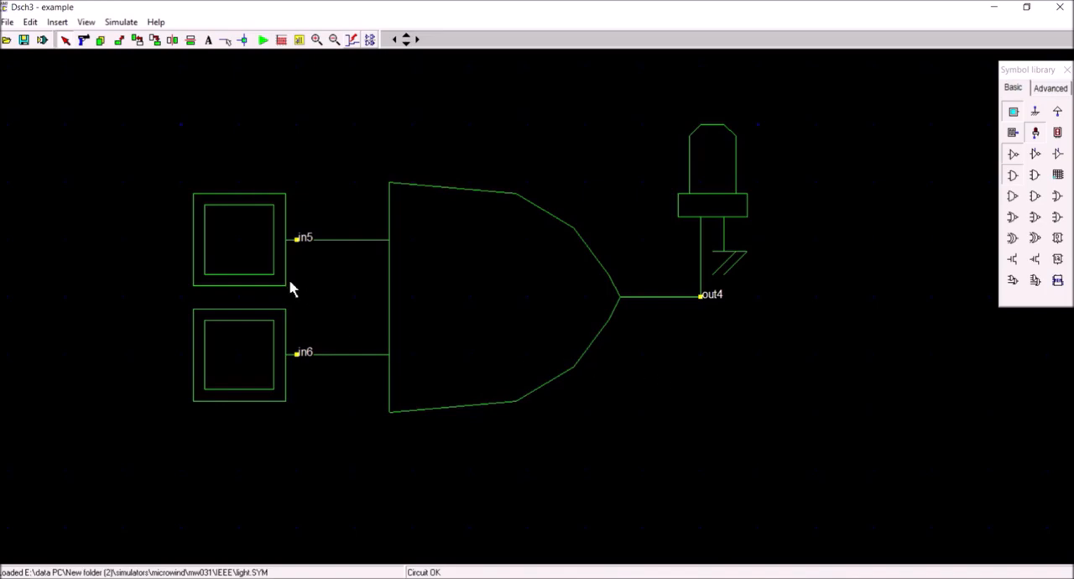
# Rename the button on the AND gate's upper input as A.
pyautogui.doubleClick(250, 248)
pyautogui.click(424, 207)
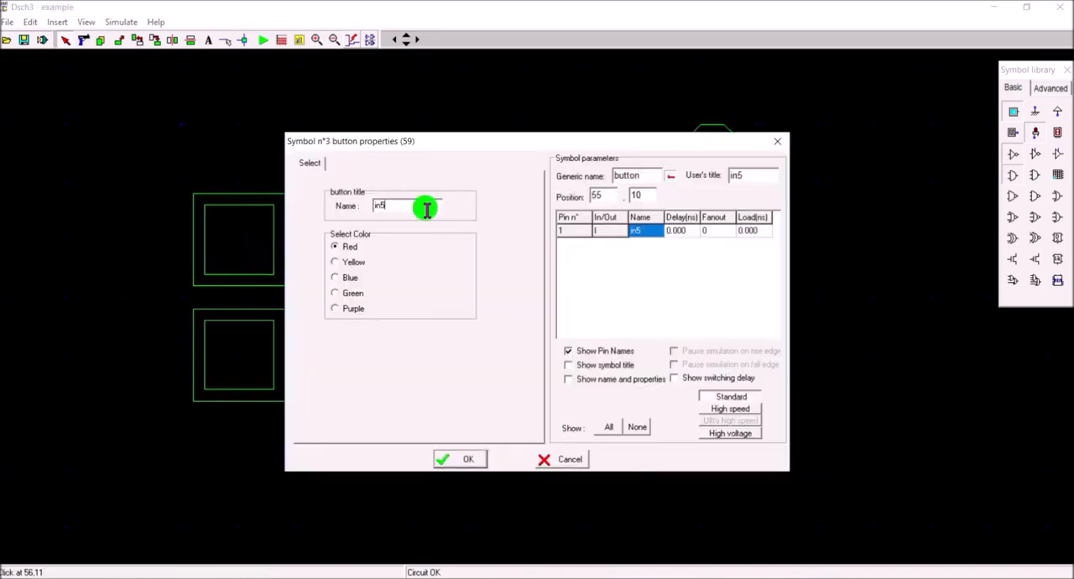
pyautogui.press('BackSpace')
pyautogui.press('BackSpace')
pyautogui.press('BackSpace')
pyautogui.write('A')
pyautogui.click(472, 460)
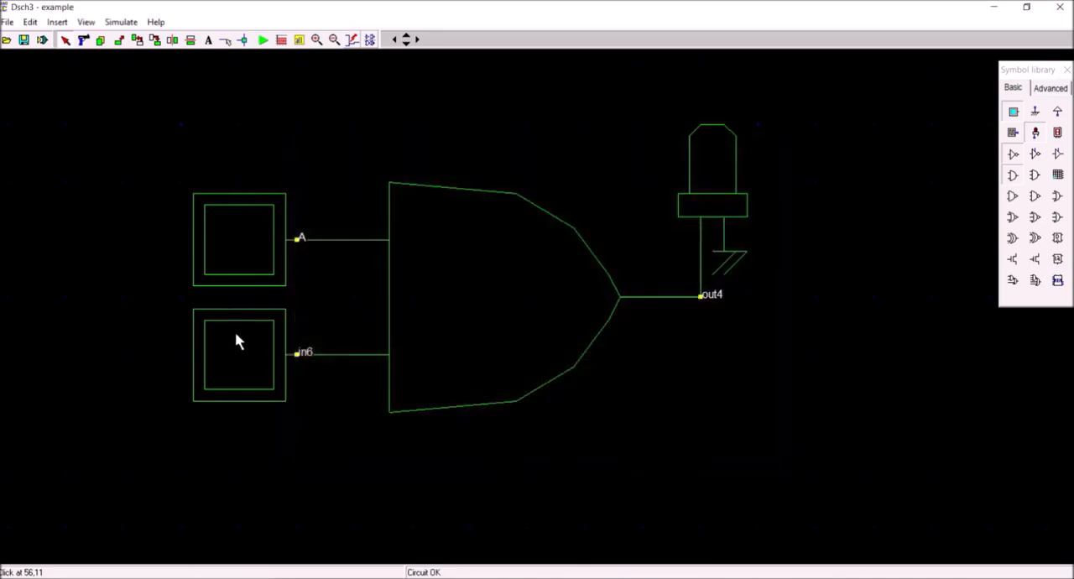
# Rename the button on the AND gate's lower input as B.
pyautogui.doubleClick(236, 340)
pyautogui.doubleClick(400, 207)
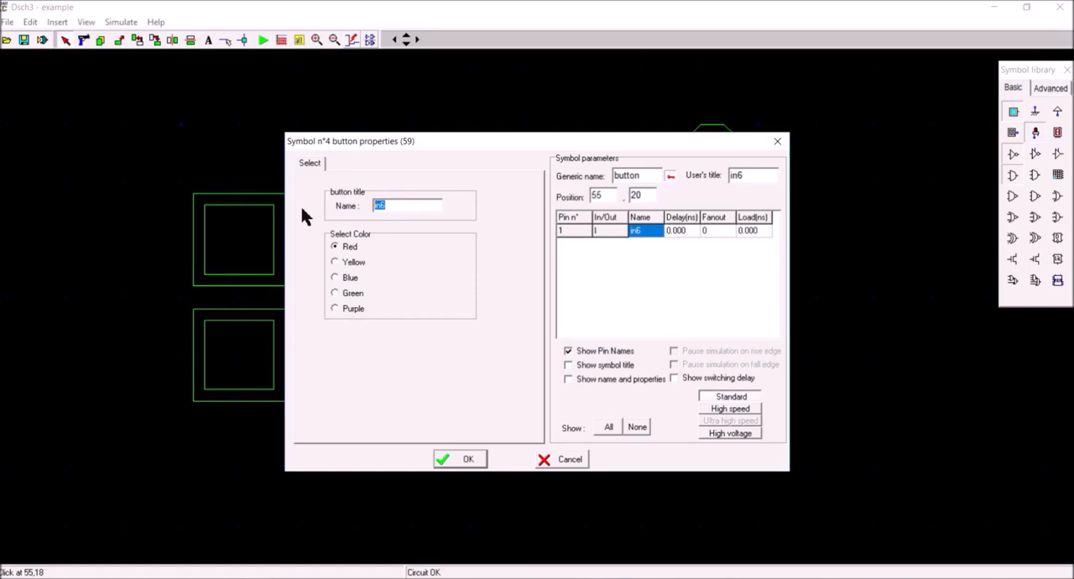
pyautogui.write('B')
pyautogui.click(470, 459)
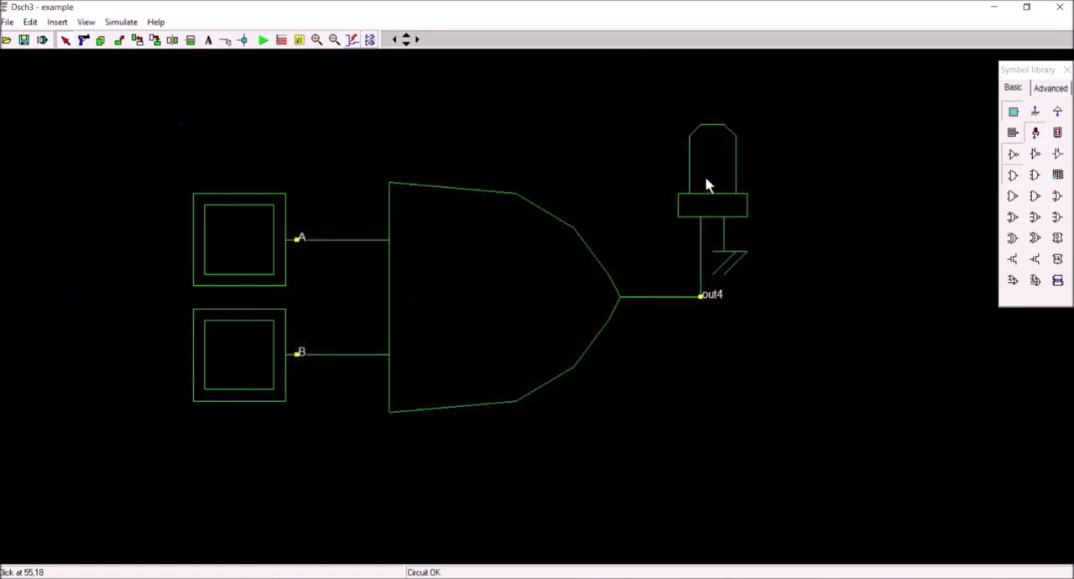
# Rename the light on the AND gate's output as Y.
pyautogui.doubleClick(707, 186)
pyautogui.doubleClick(425, 205)
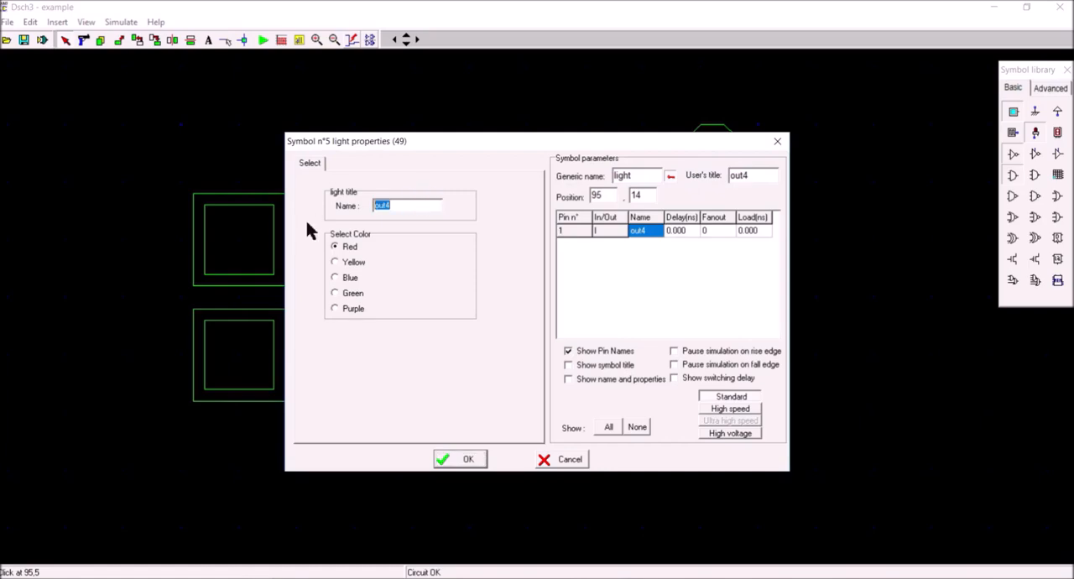
pyautogui.write('Y')
pyautogui.click(454, 460)
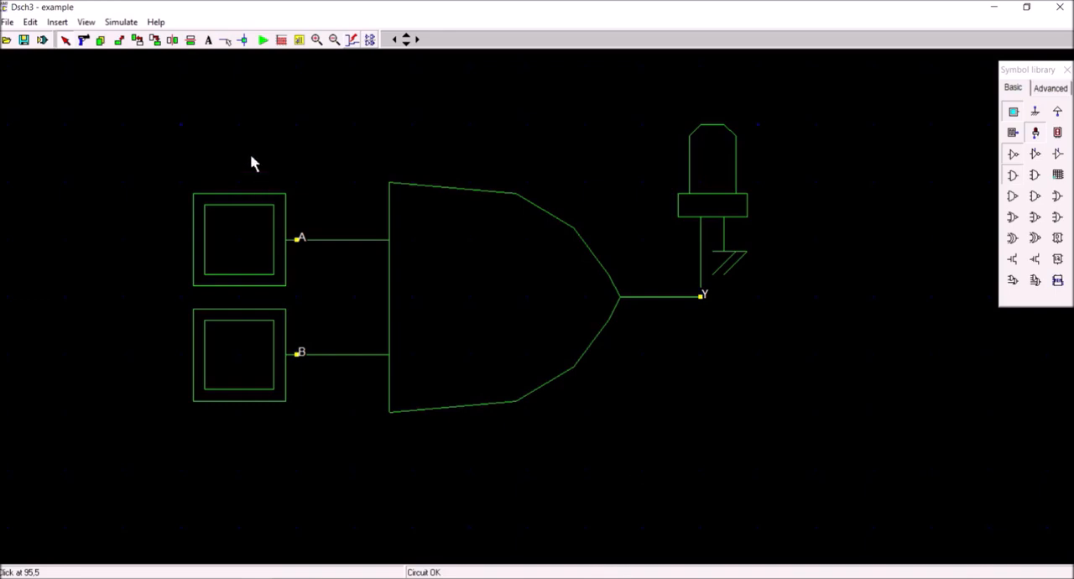
# Simulate the AND gate with only A on, both on, only B on, only A on and both off, and stop the simulation.
pyautogui.click(263, 40)
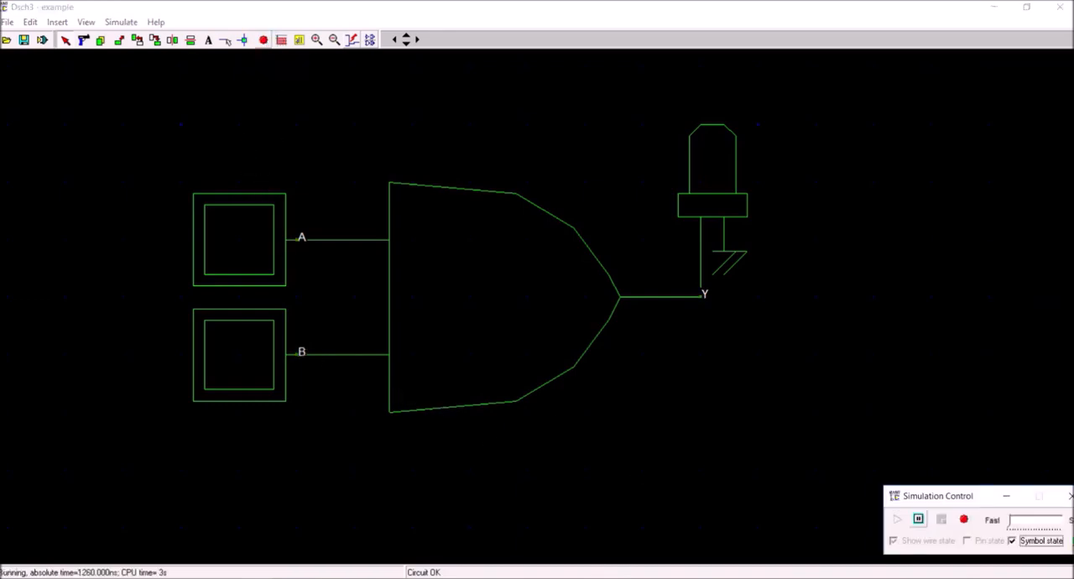
pyautogui.hotkey('alt', 'Tab')
pyautogui.click(240, 242)
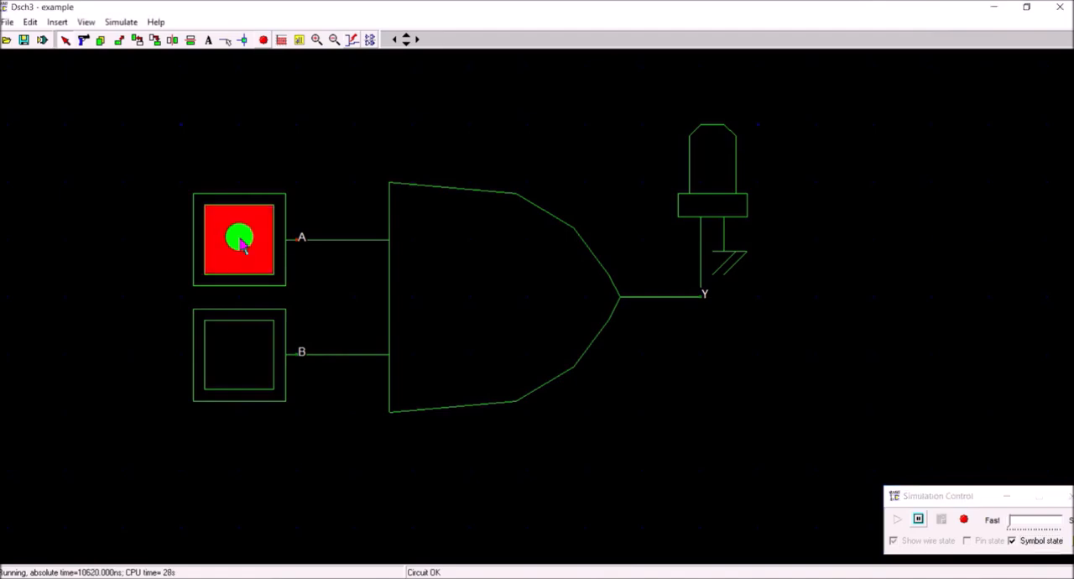
pyautogui.click(240, 337)
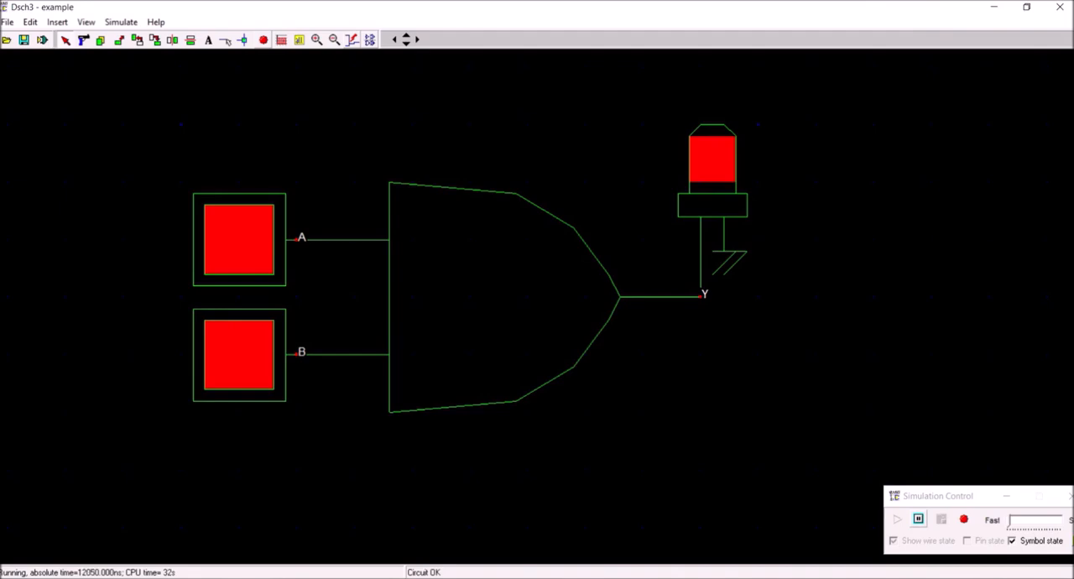
pyautogui.click(247, 238)
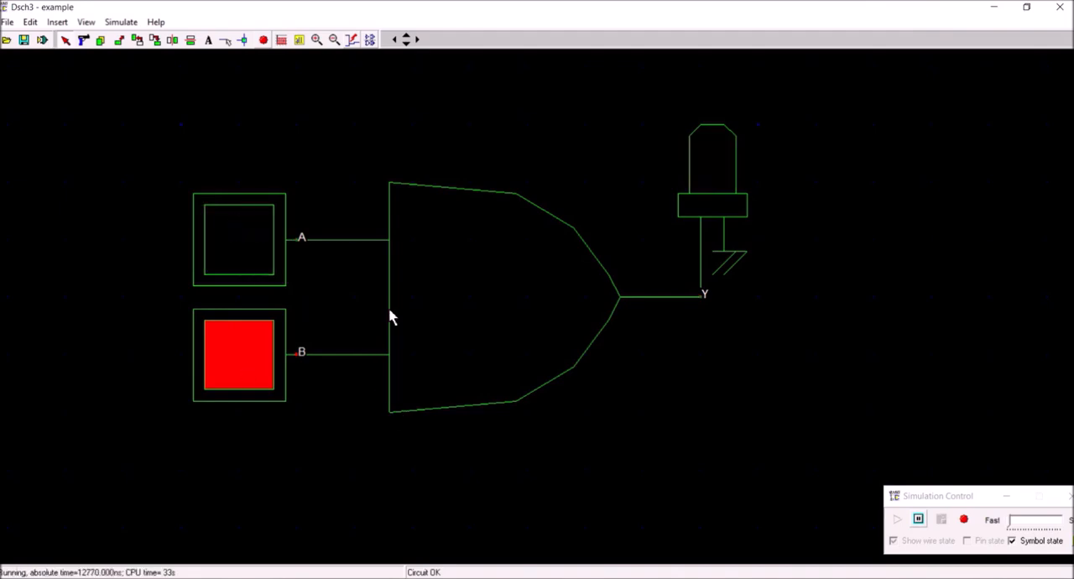
pyautogui.click(244, 260)
pyautogui.click(237, 393)
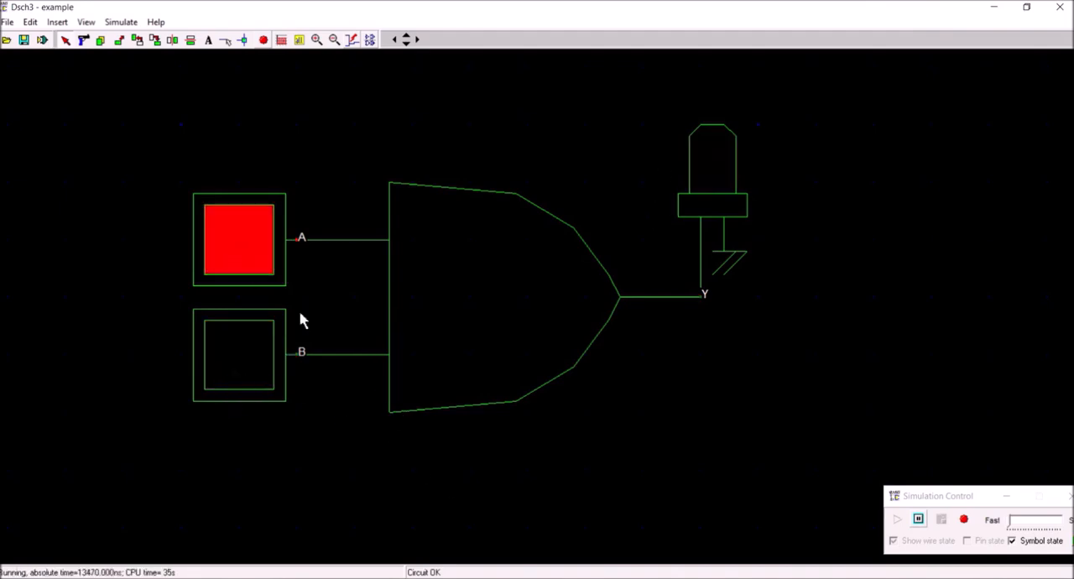
pyautogui.click(251, 281)
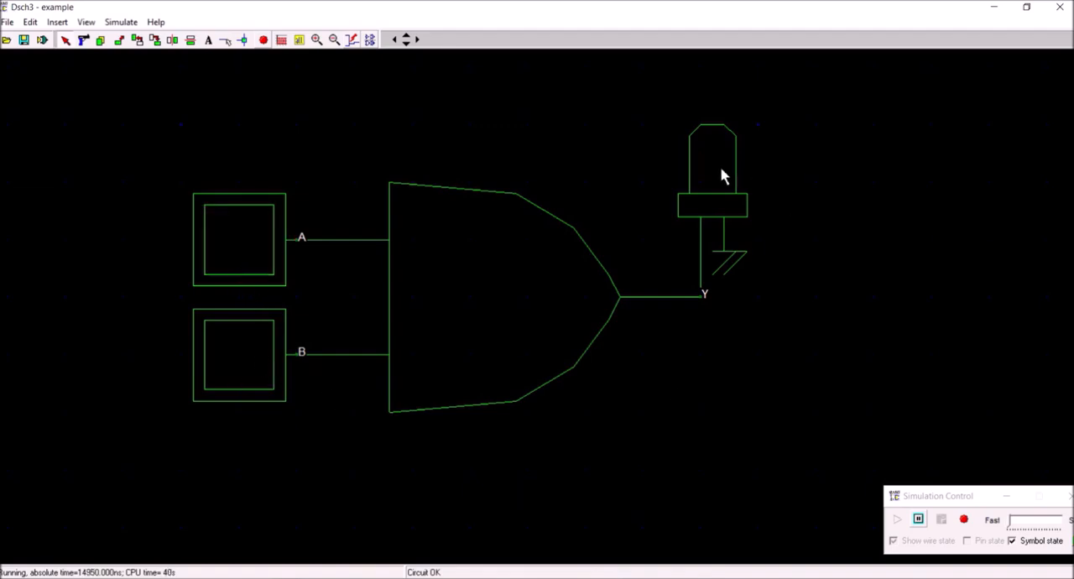
pyautogui.click(265, 44)
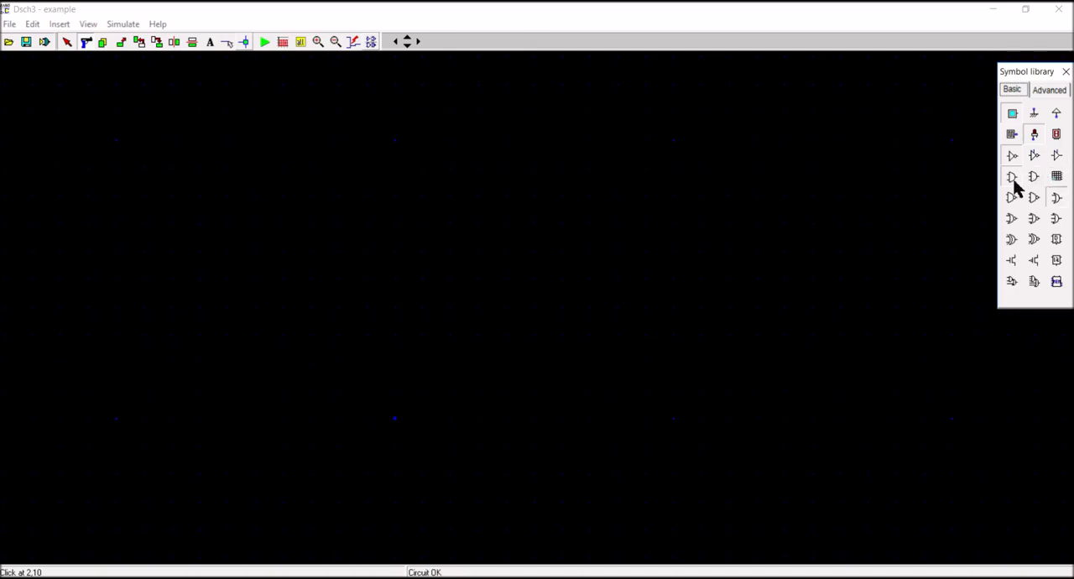
# Place a two-input AND gate and a two-input OR gate on the empty schematic, with the OR gate aligned below the AND gate.
pyautogui.moveTo(1010, 186); pyautogui.dragTo(485, 208)
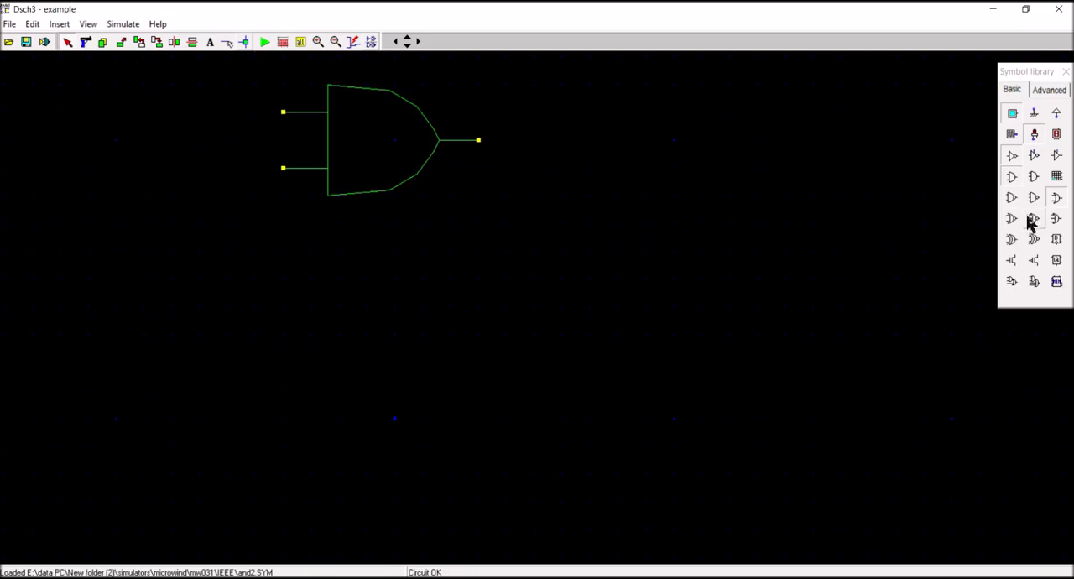
pyautogui.moveTo(1057, 208); pyautogui.dragTo(466, 375)
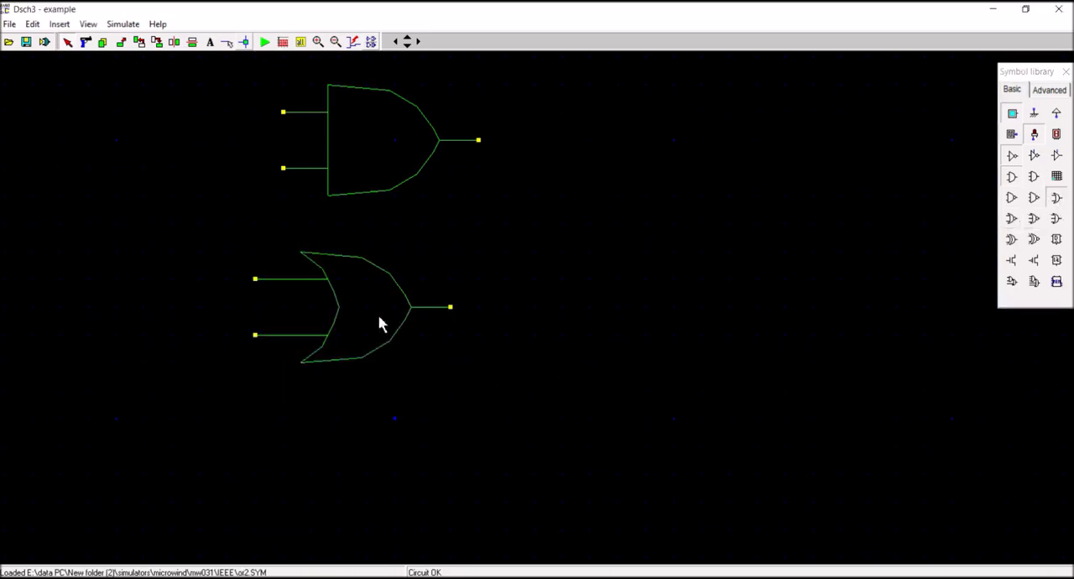
pyautogui.moveTo(379, 325); pyautogui.dragTo(395, 328)
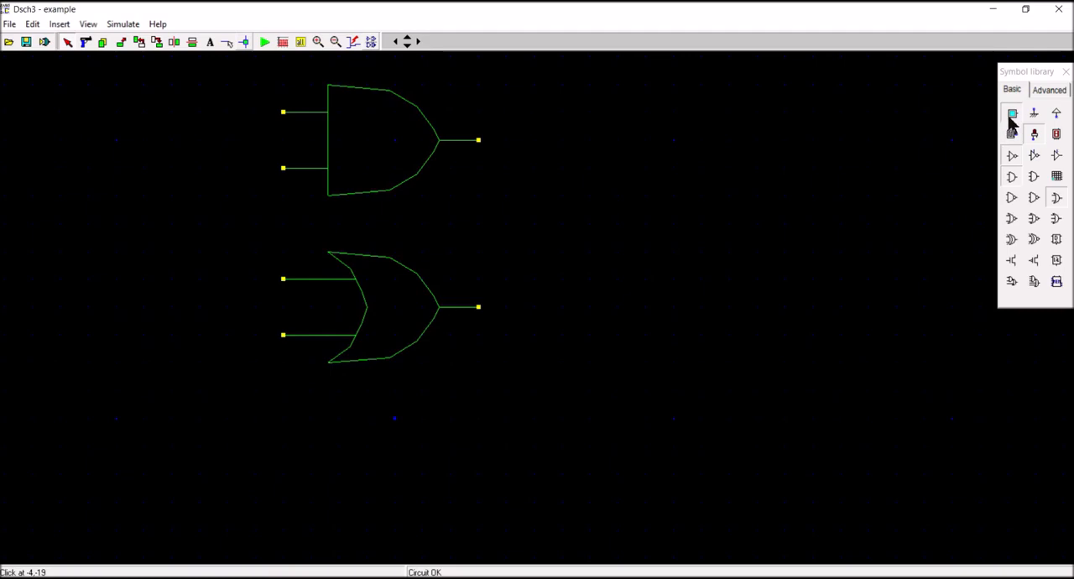
# Place two stacked buttons to the left of the AND gate and a light on the output of each gate.
pyautogui.moveTo(1010, 119); pyautogui.dragTo(93, 145)
pyautogui.moveTo(1011, 120); pyautogui.dragTo(88, 198)
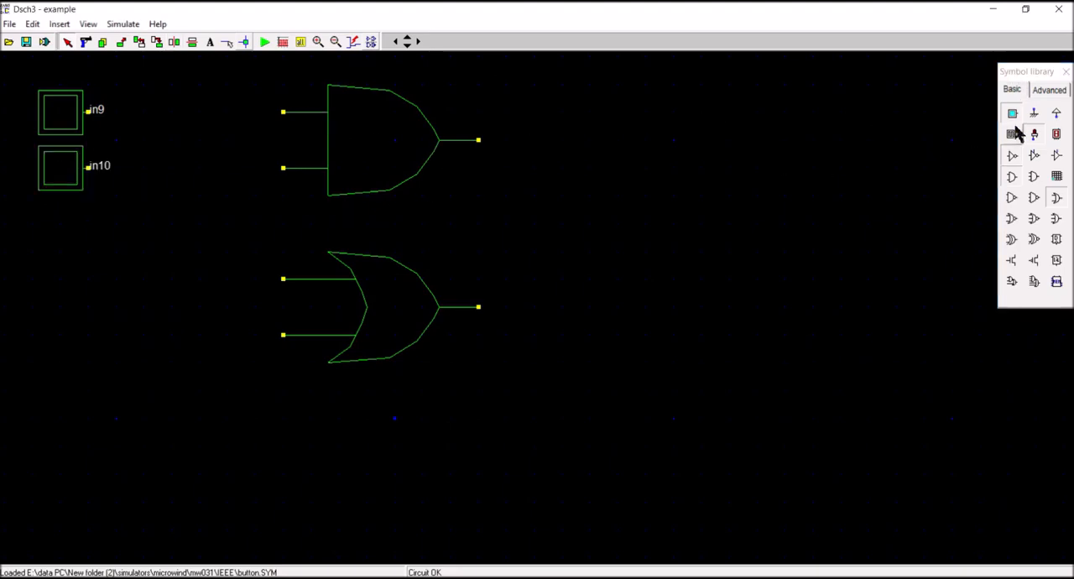
pyautogui.moveTo(1034, 137); pyautogui.dragTo(509, 145)
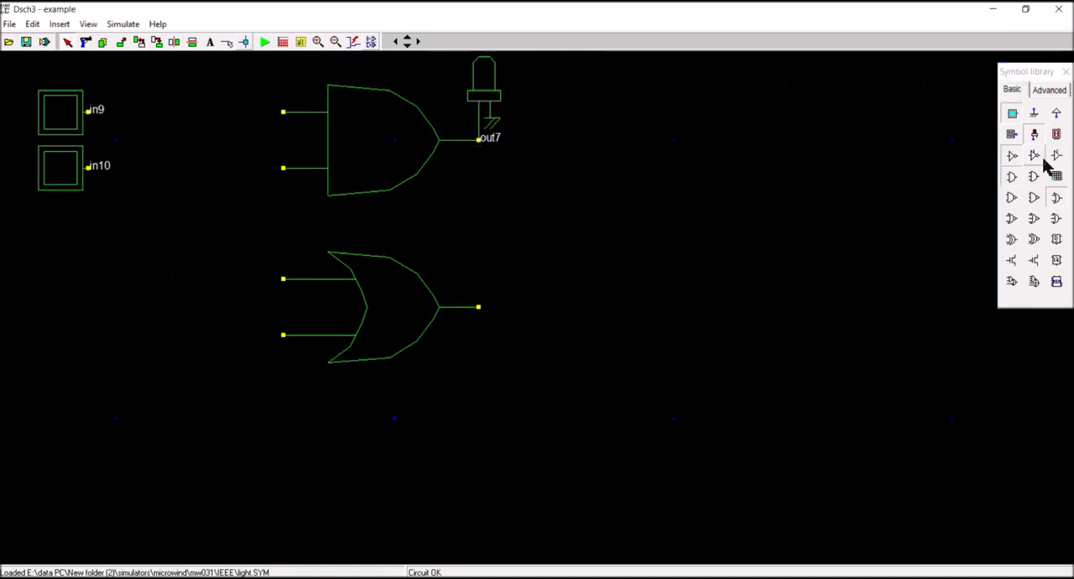
pyautogui.moveTo(1035, 134); pyautogui.dragTo(506, 314)
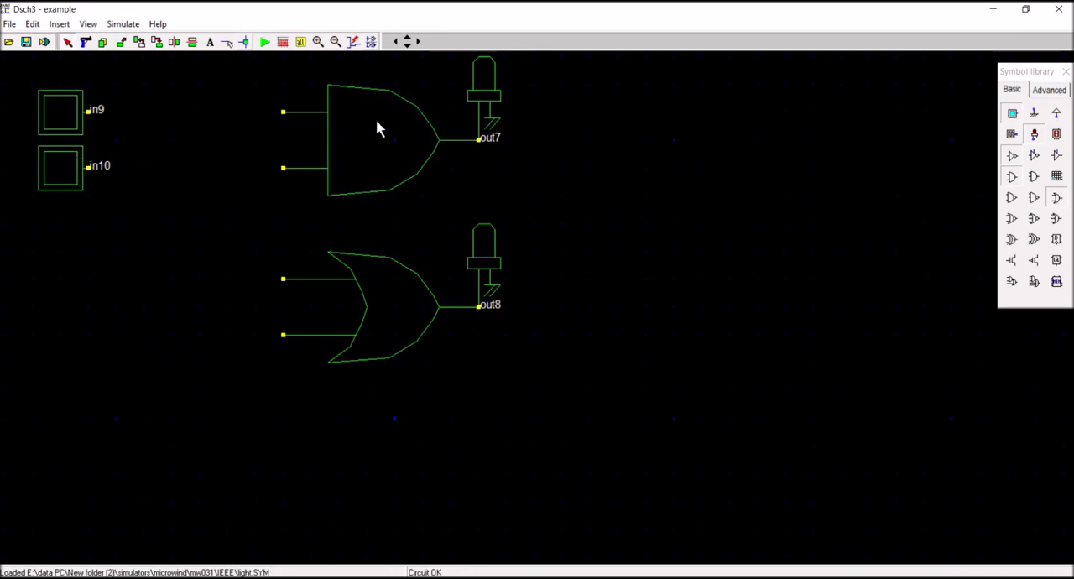
# Wire the upper button to the AND gate's upper input and the lower button to its lower input.
pyautogui.click(227, 42)
pyautogui.click(283, 112)
pyautogui.click(87, 111)
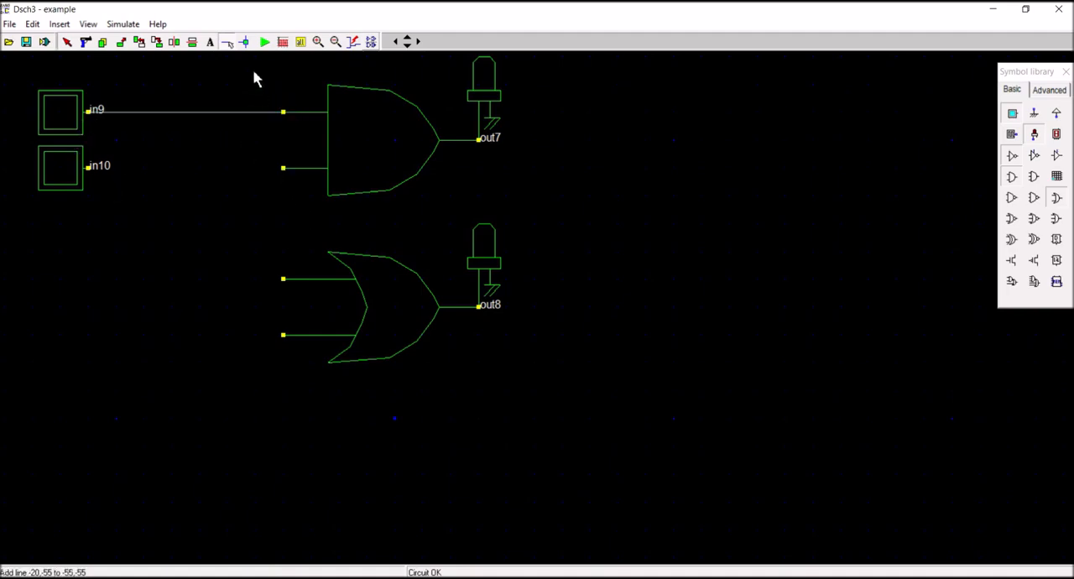
pyautogui.click(283, 170)
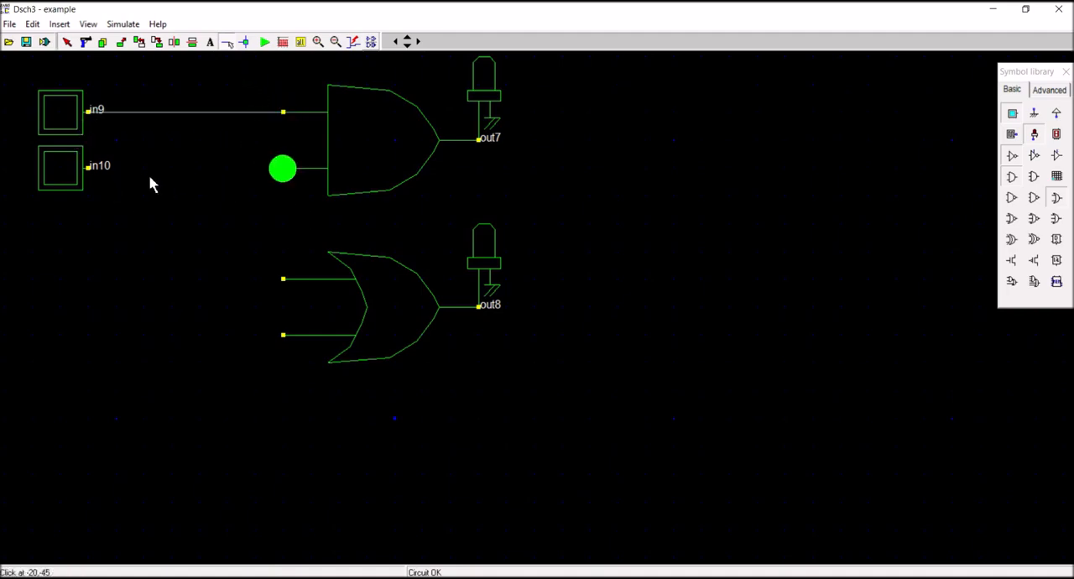
pyautogui.click(89, 172)
pyautogui.click(92, 178)
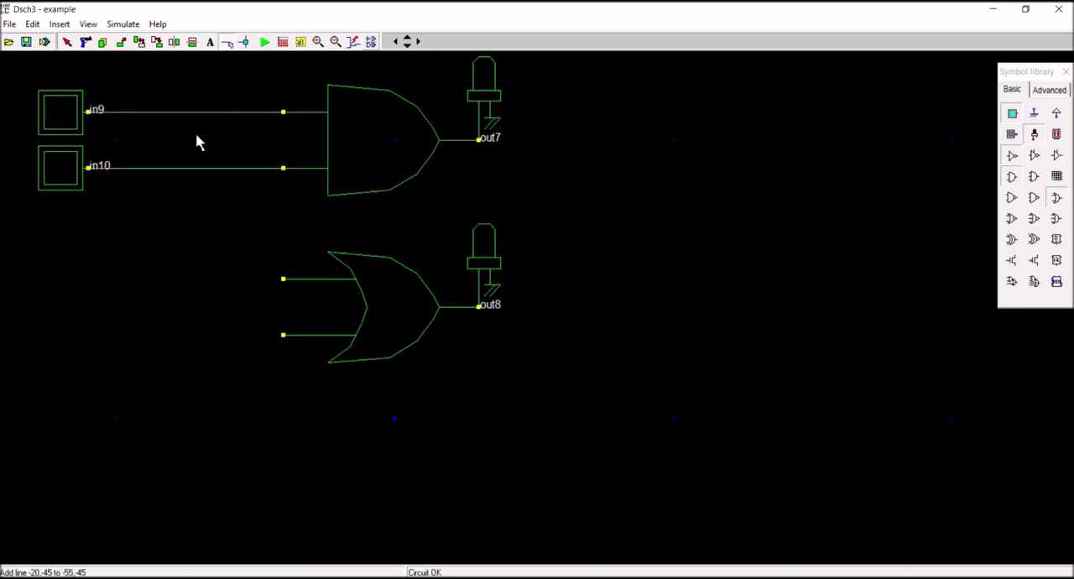
# Wire the OR gate's upper input to the line between the upper button and the AND gate.
pyautogui.click(227, 42)
pyautogui.click(282, 280)
pyautogui.click(242, 283)
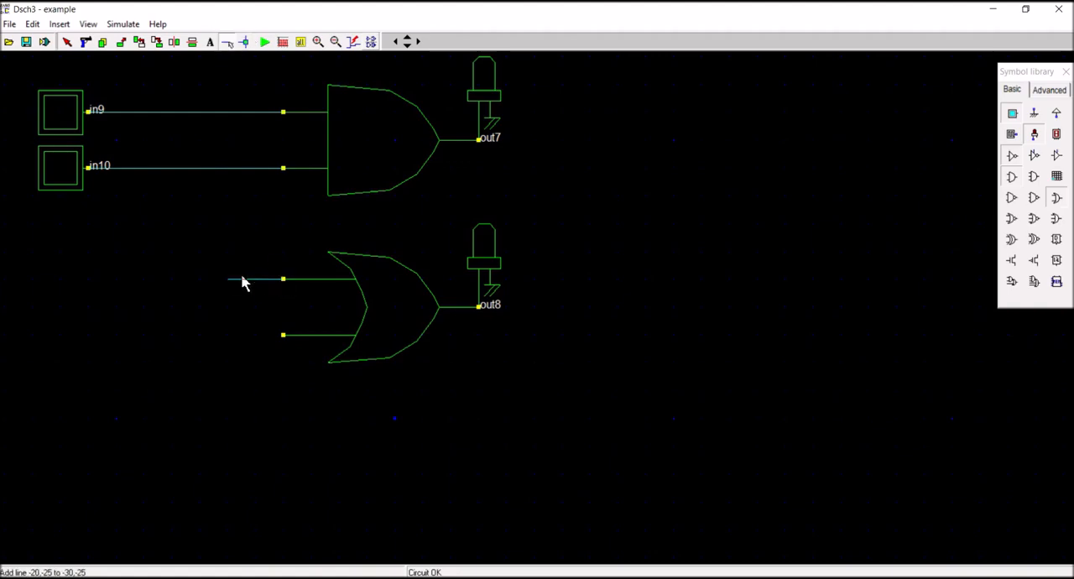
pyautogui.click(227, 279)
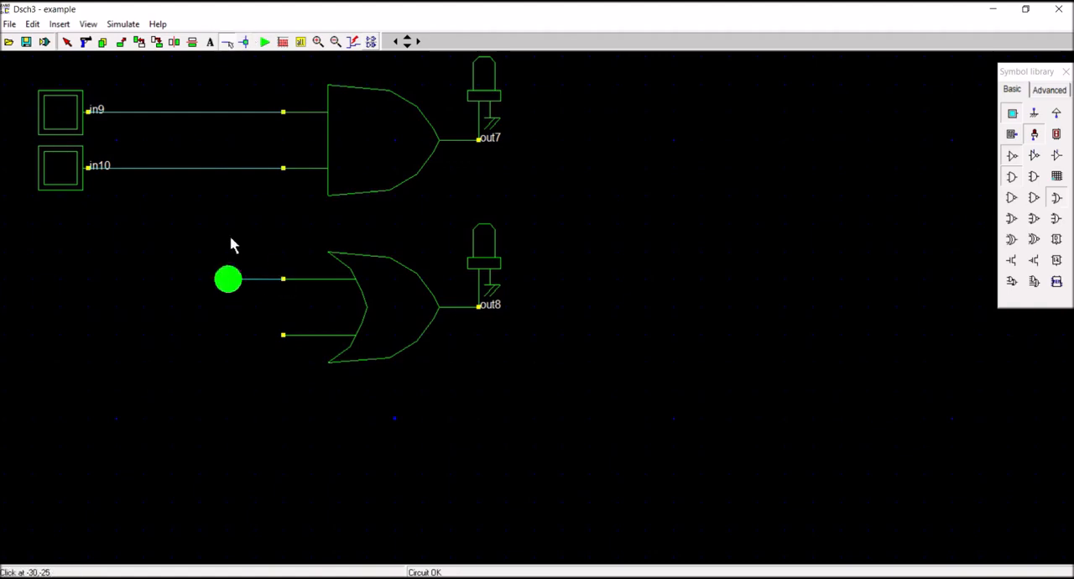
pyautogui.click(226, 112)
# Wire the OR gate's lower input to the line between the lower button and the AND gate.
pyautogui.click(226, 42)
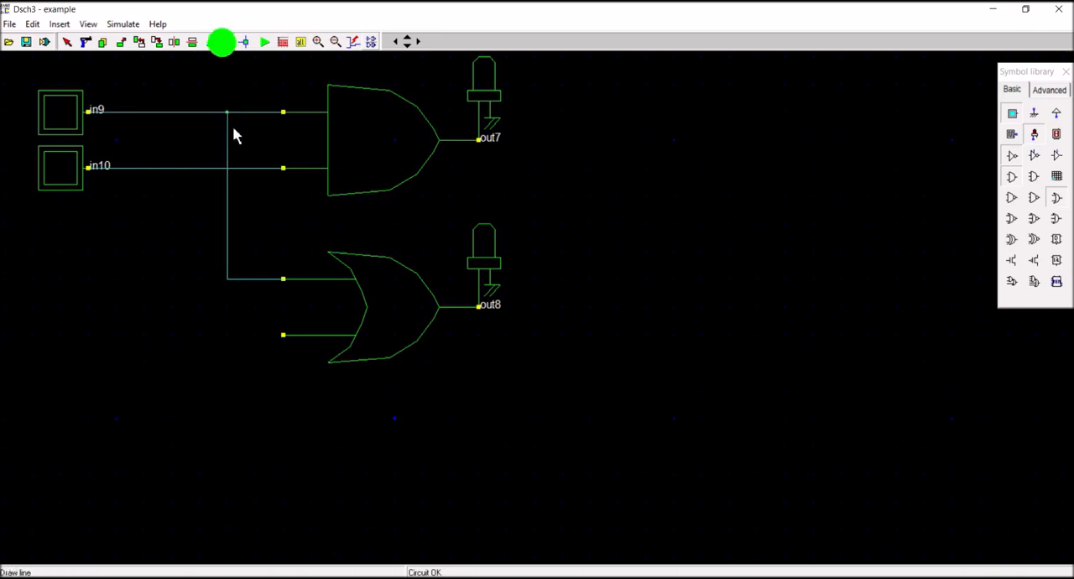
pyautogui.click(282, 335)
pyautogui.click(200, 336)
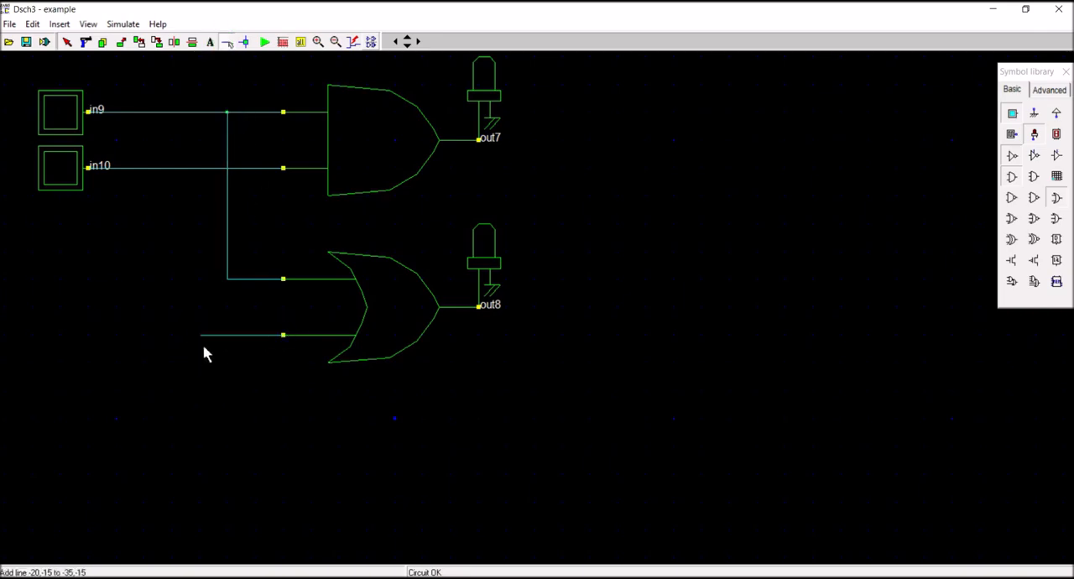
pyautogui.click(200, 336)
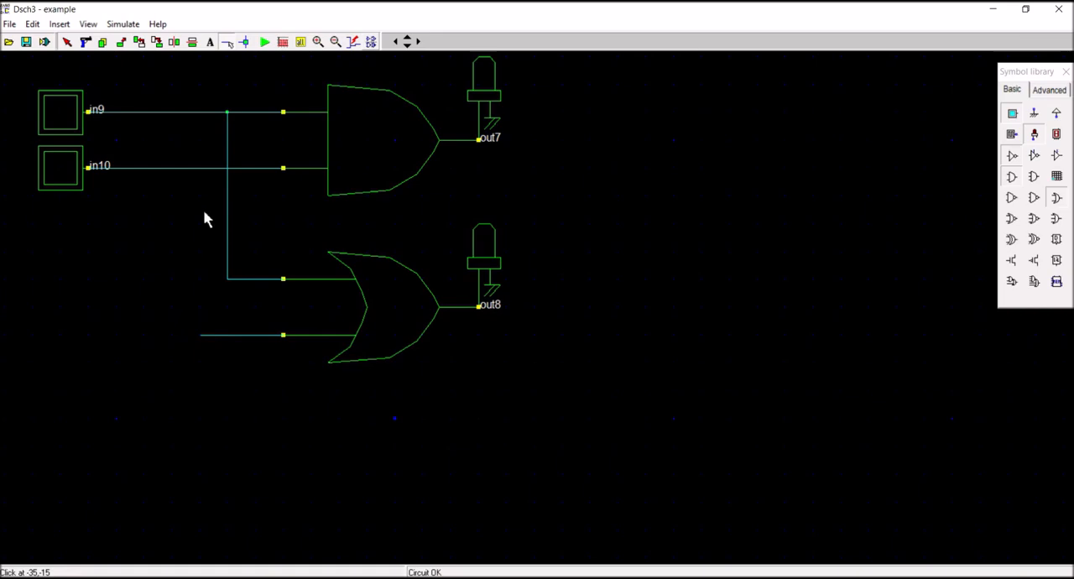
pyautogui.click(198, 168)
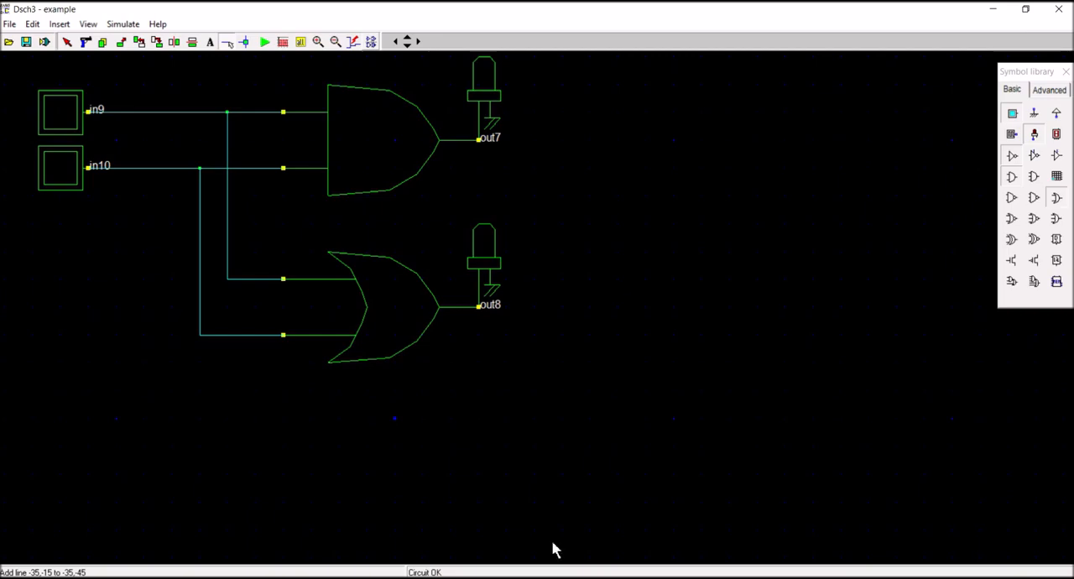
# Rename the upper of the two input buttons as A.
pyautogui.doubleClick(67, 122)
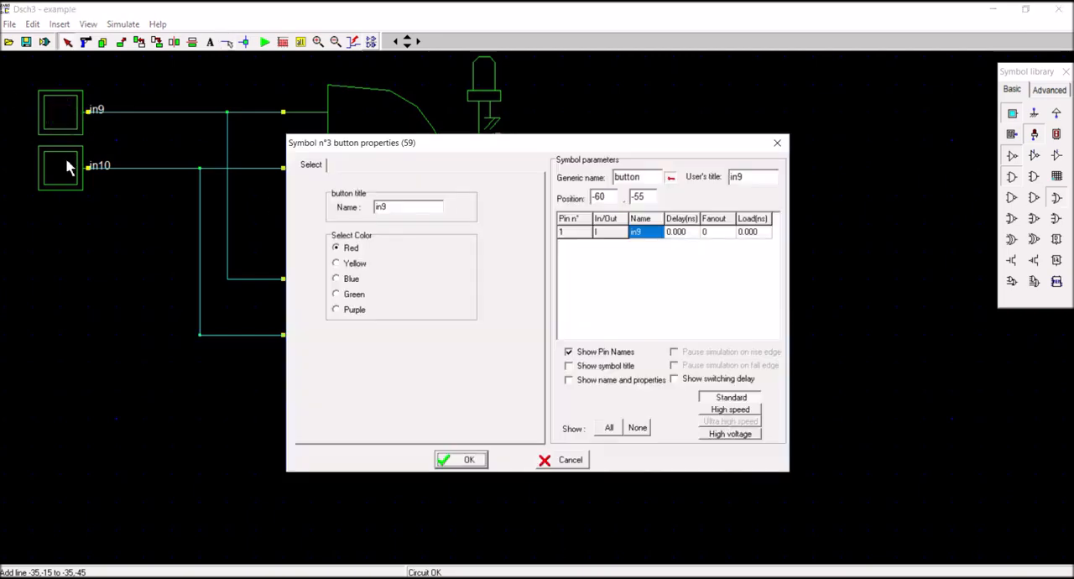
pyautogui.doubleClick(391, 209)
pyautogui.write('A')
pyautogui.click(476, 466)
# Rename the lower of the two input buttons as B.
pyautogui.click(54, 183)
pyautogui.doubleClick(54, 183)
pyautogui.doubleClick(406, 206)
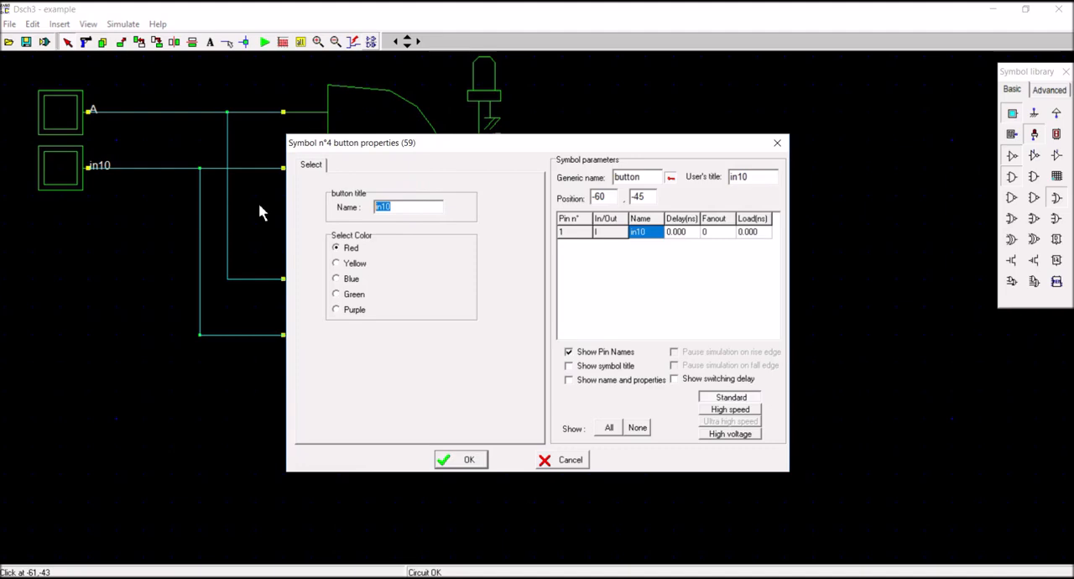
pyautogui.write('B')
pyautogui.click(465, 461)
# Rename the light on the AND gate's output as X.
pyautogui.doubleClick(480, 101)
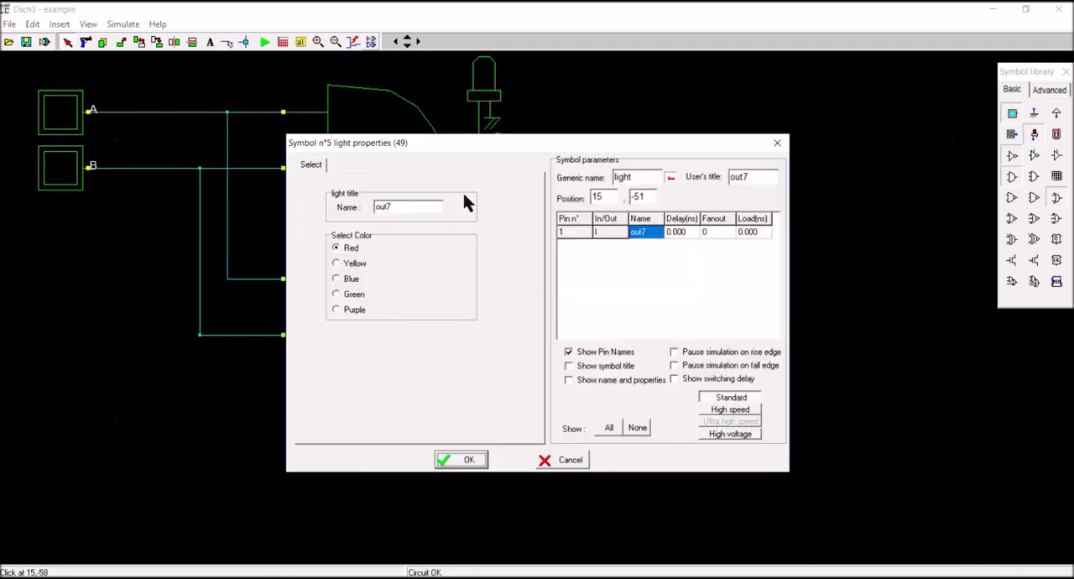
pyautogui.doubleClick(419, 208)
pyautogui.write('S')
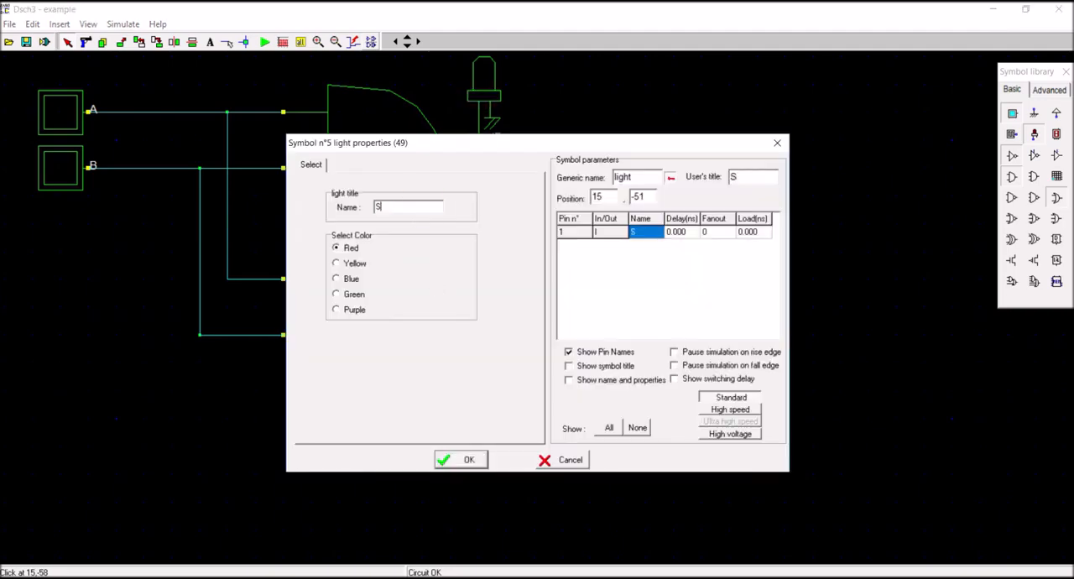
pyautogui.press('BackSpace')
pyautogui.write('X')
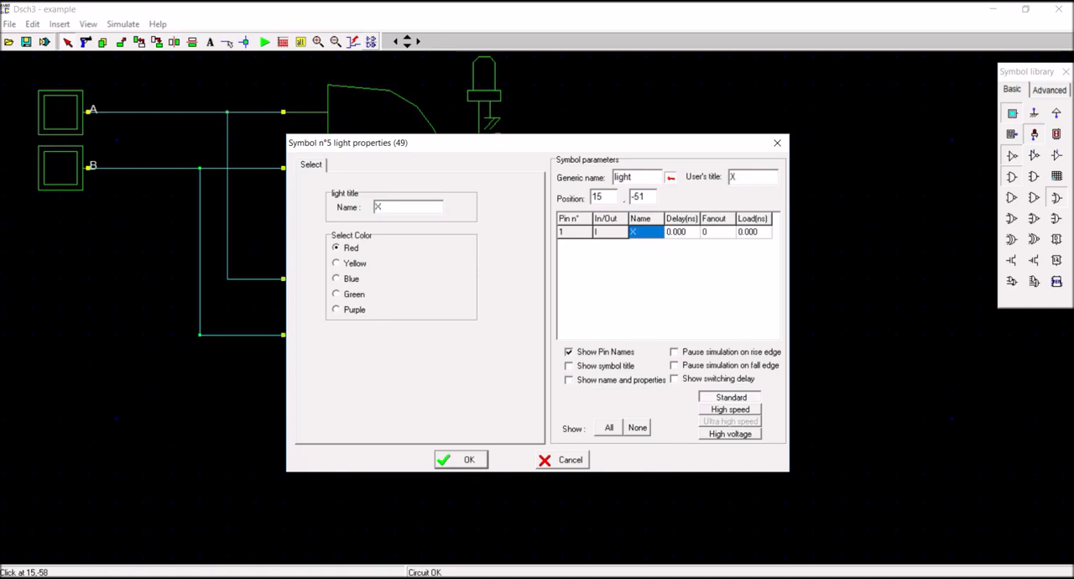
pyautogui.click(475, 464)
# Rename the light on the OR gate's output as Y.
pyautogui.moveTo(400, 206); pyautogui.dragTo(327, 226)
pyautogui.write('Y')
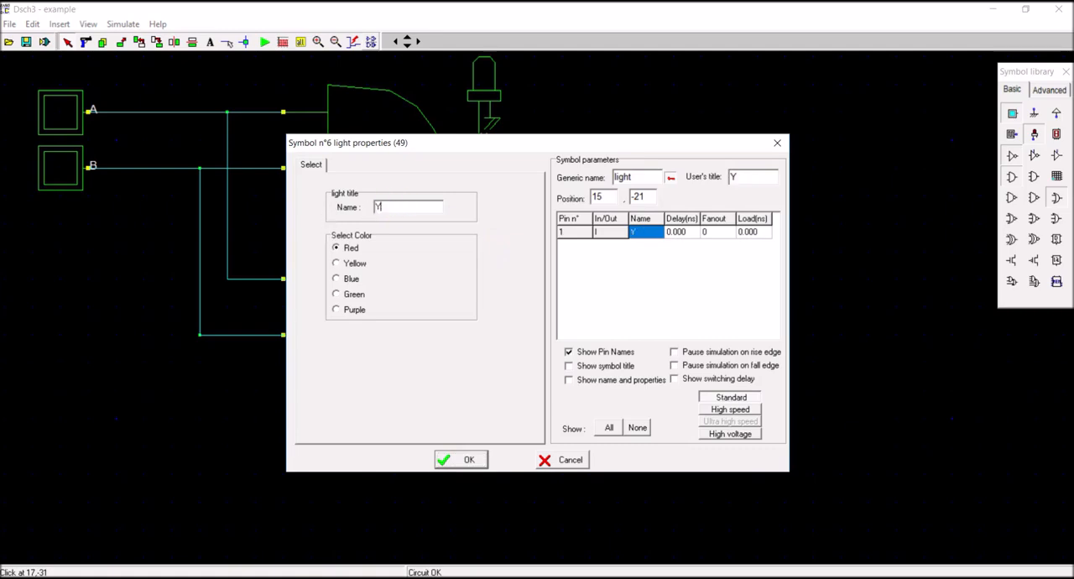
pyautogui.click(471, 461)
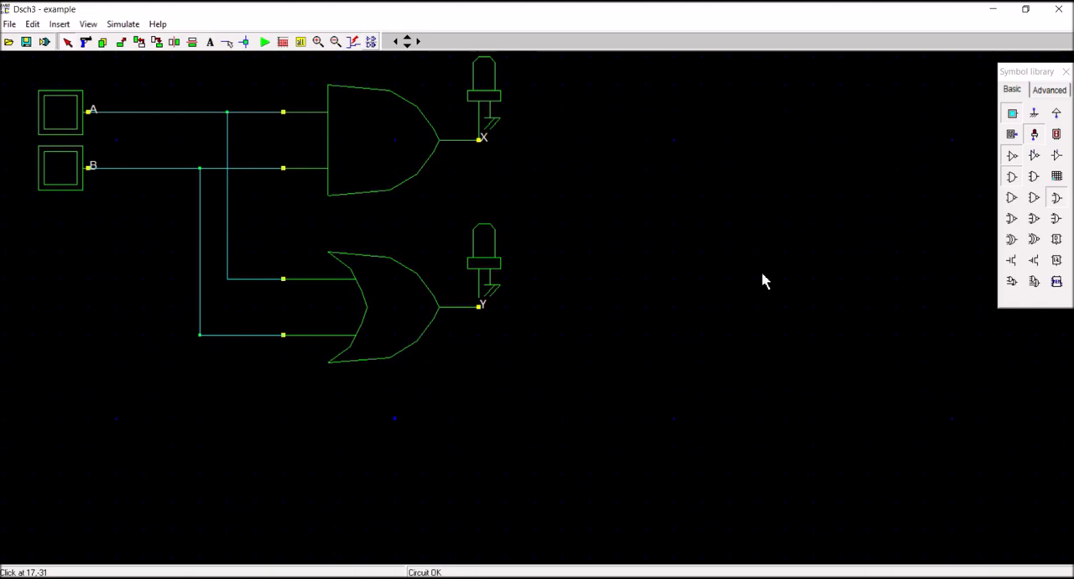
# Consult the AND and OR truth tables on the Logic Gates web page in the browser and return to Dsch3.
pyautogui.hotkey('alt', 'Tab')
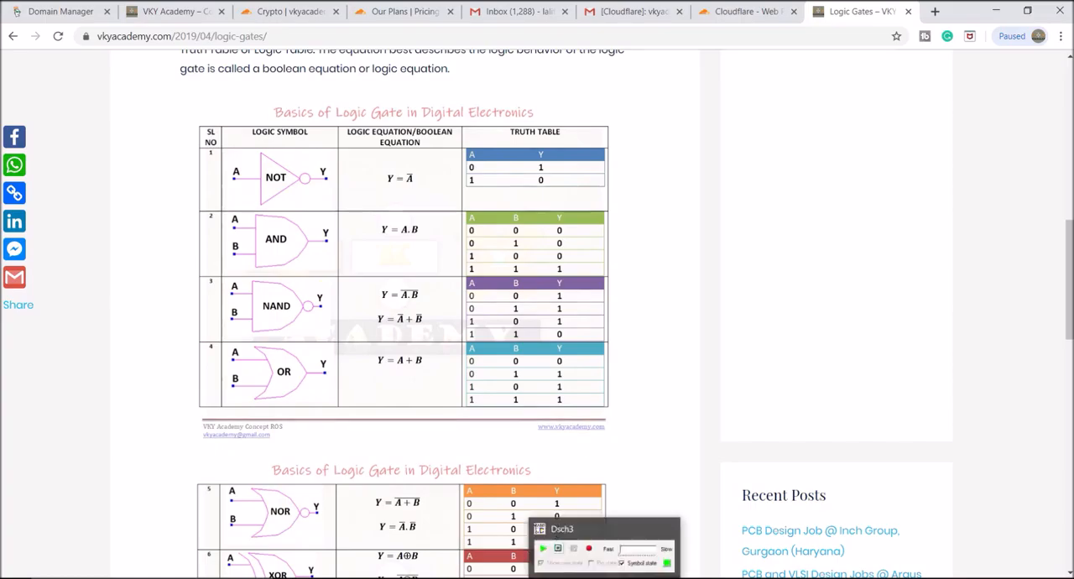
pyautogui.click(600, 577)
pyautogui.click(163, 139)
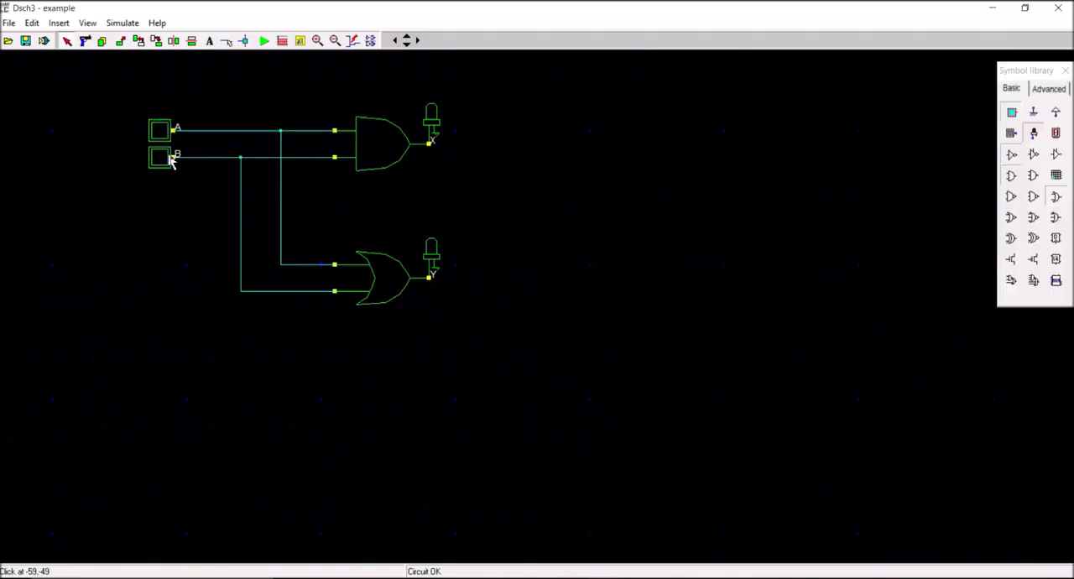
# Simulate the circuit with A and B both on and compare lights X and Y with the truth tables on the web page.
pyautogui.click(265, 40)
pyautogui.click(159, 132)
pyautogui.click(161, 157)
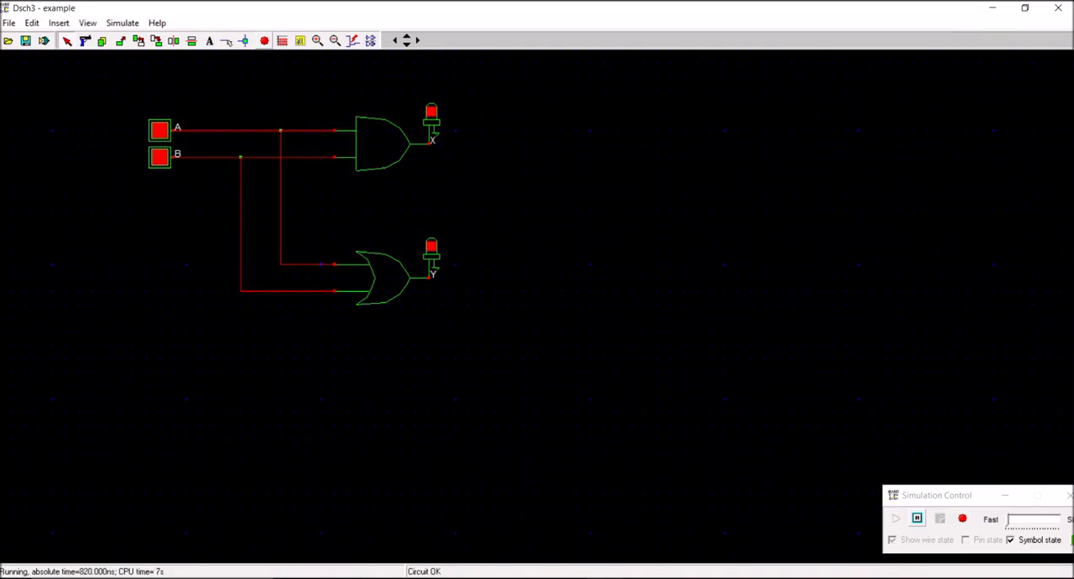
pyautogui.hotkey('alt', 'Tab')
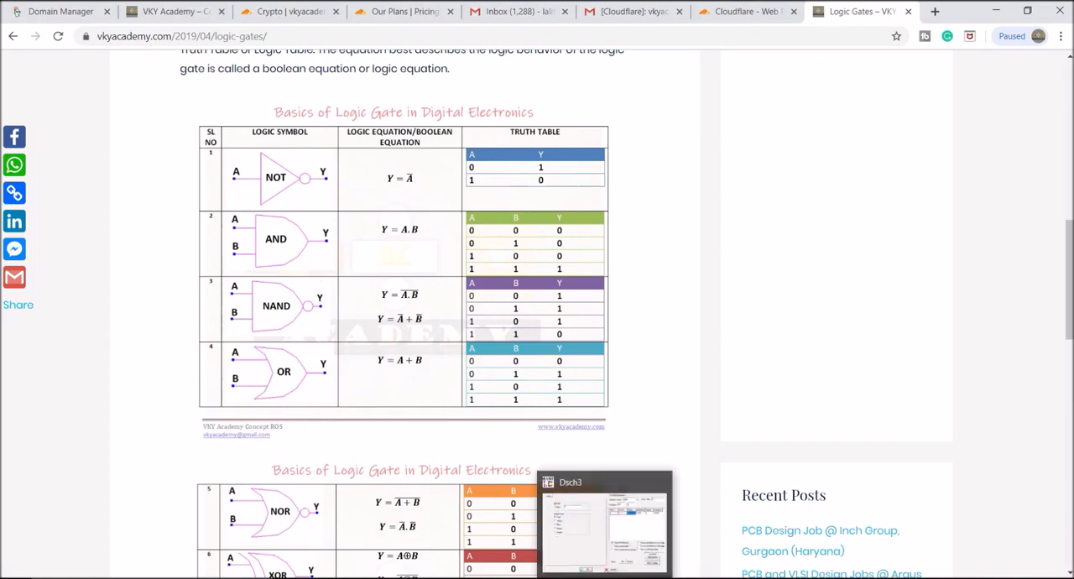
pyautogui.click(606, 578)
# Test the AND and OR gates with only B on, only A on and both inputs off, and stop the simulation.
pyautogui.click(162, 135)
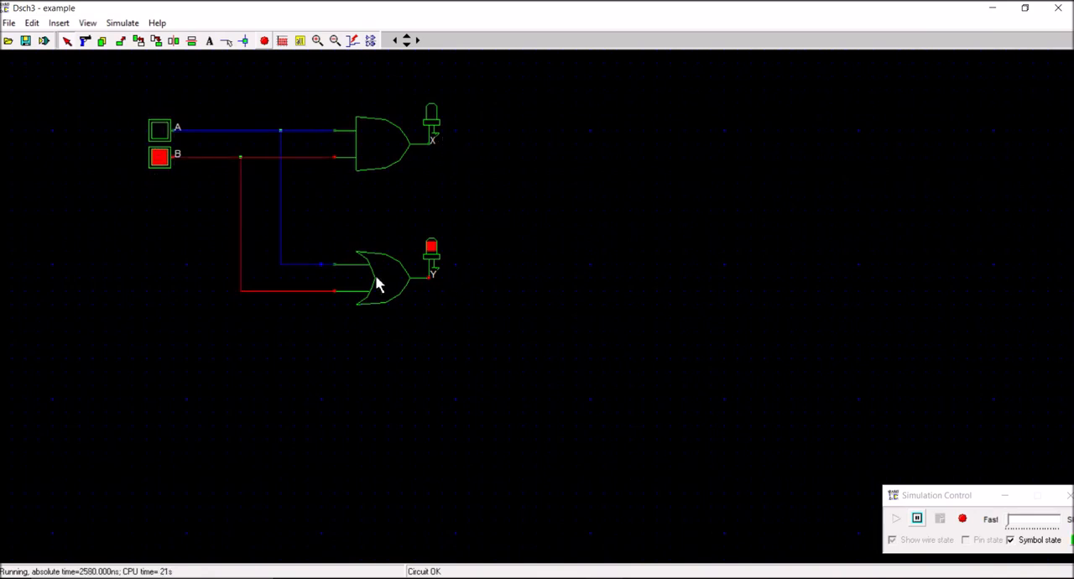
pyautogui.click(164, 161)
pyautogui.click(159, 131)
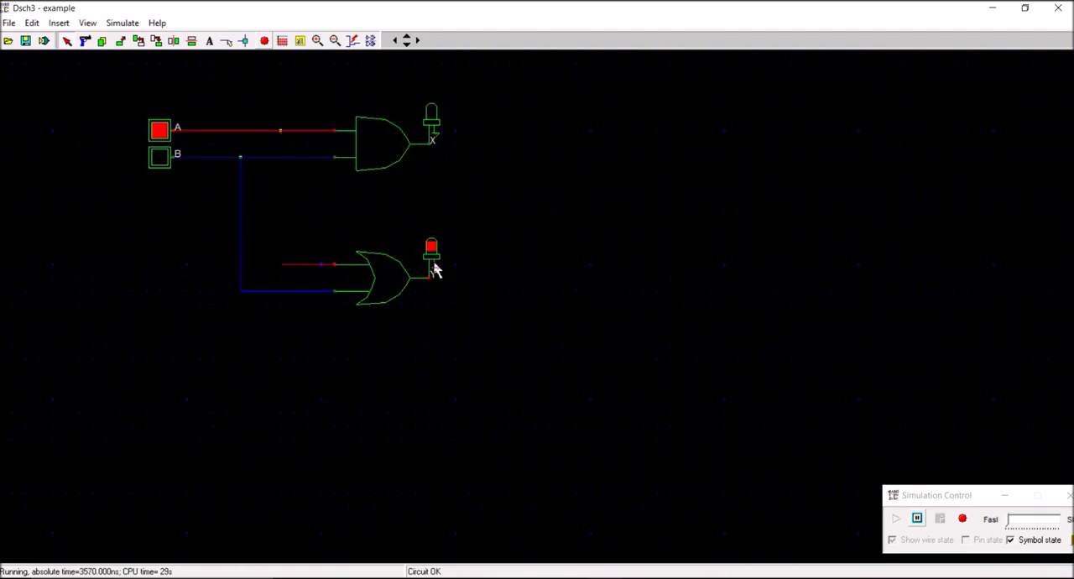
pyautogui.click(161, 138)
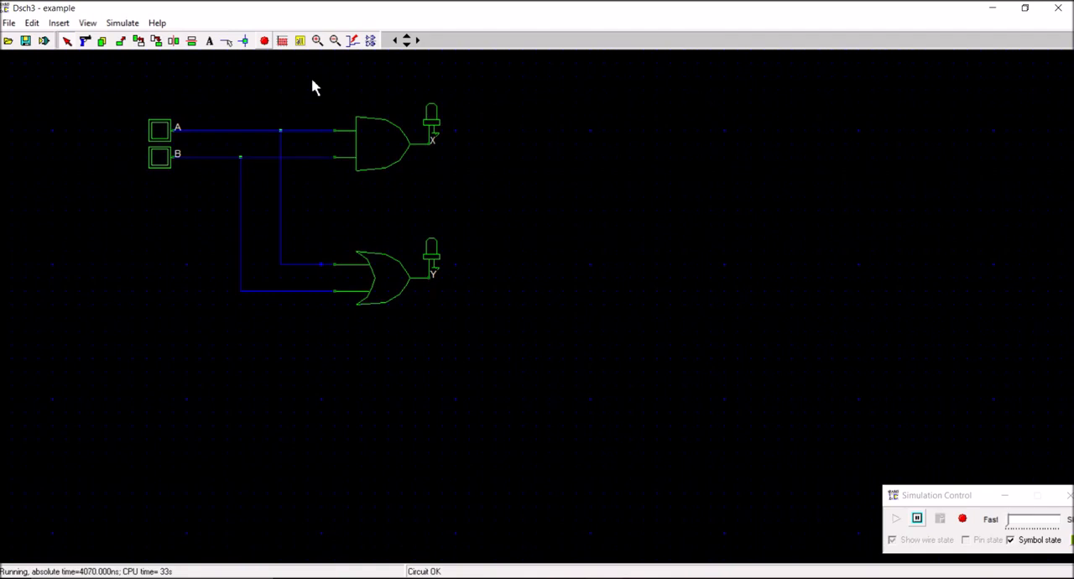
pyautogui.click(265, 41)
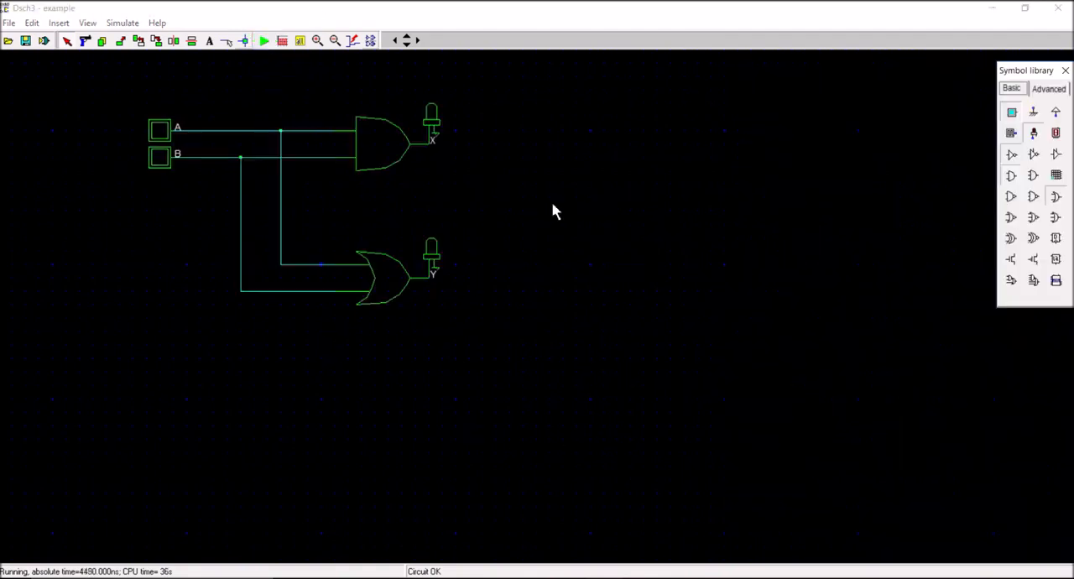